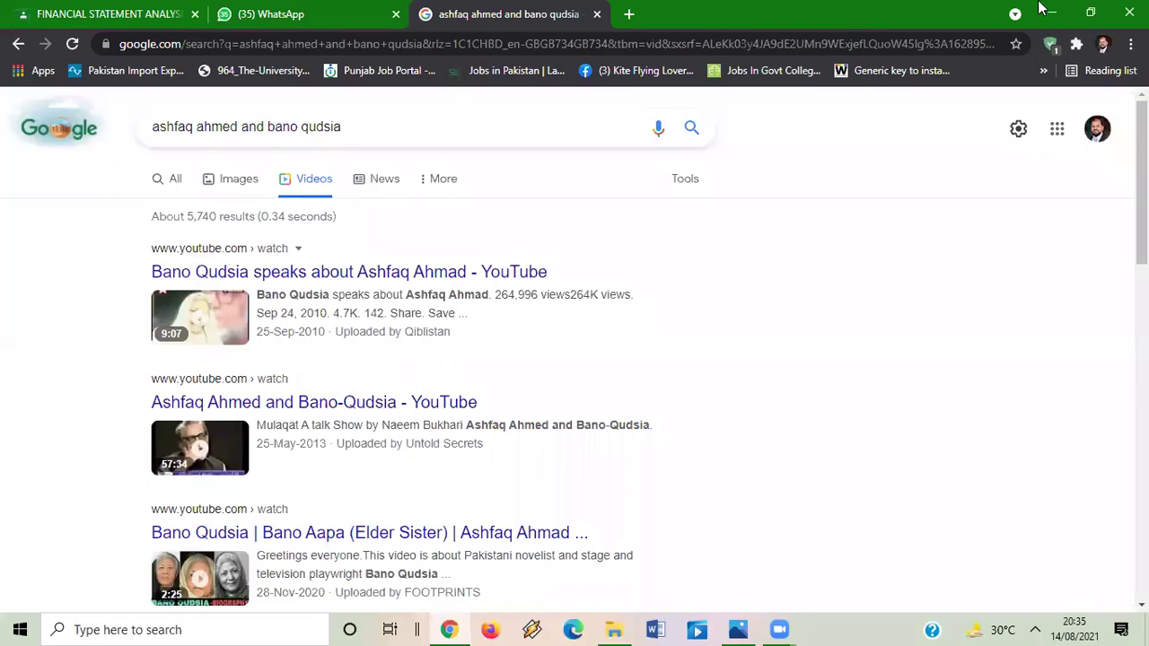
click(1054, 13)
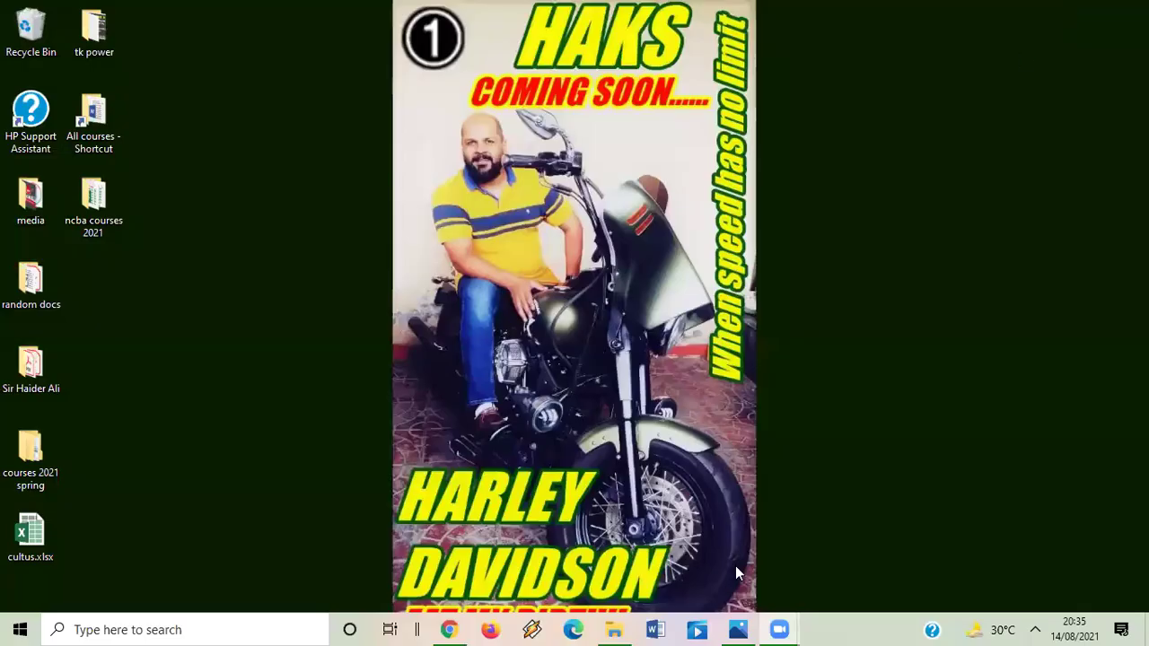
mouse_move(779, 629)
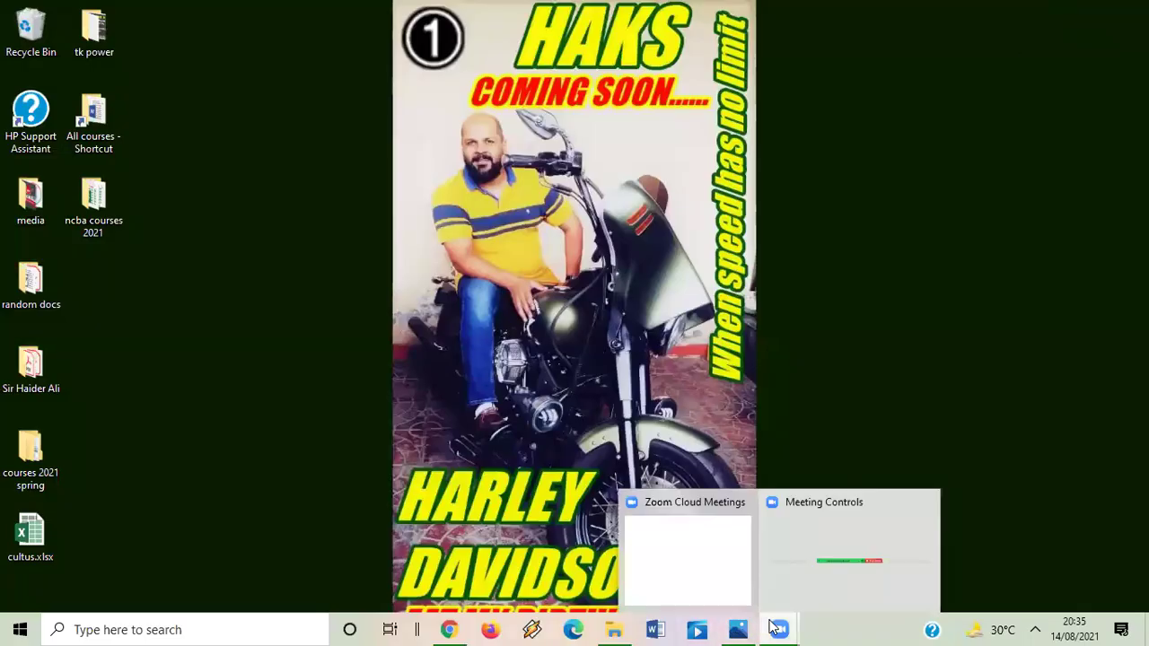
click(639, 525)
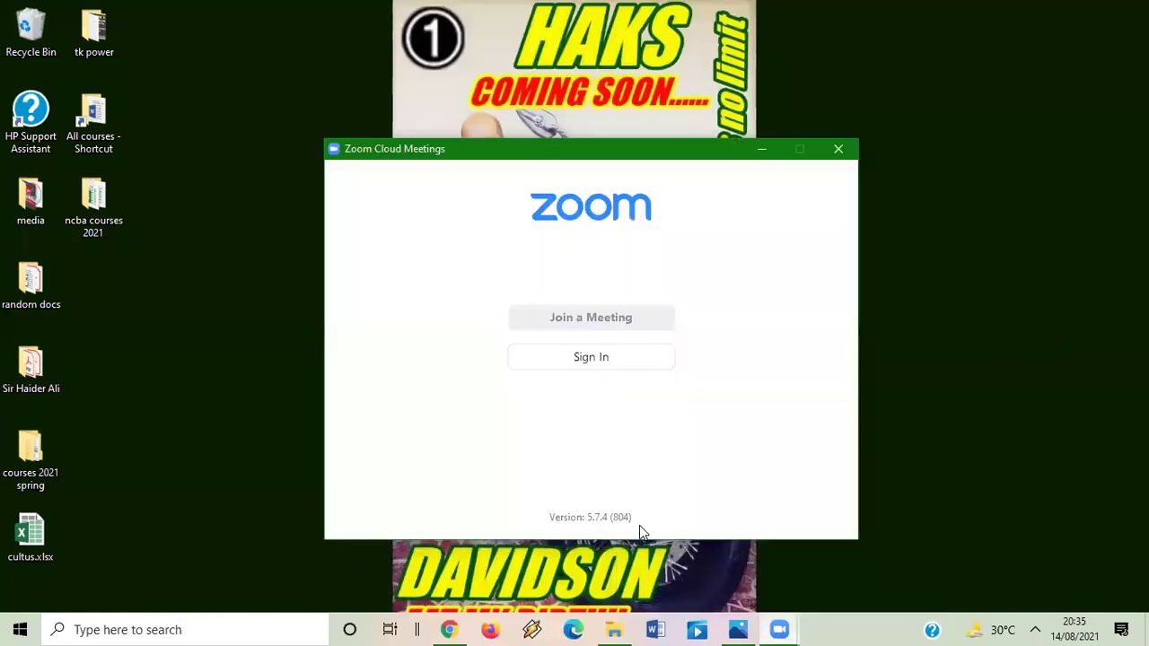
click(764, 149)
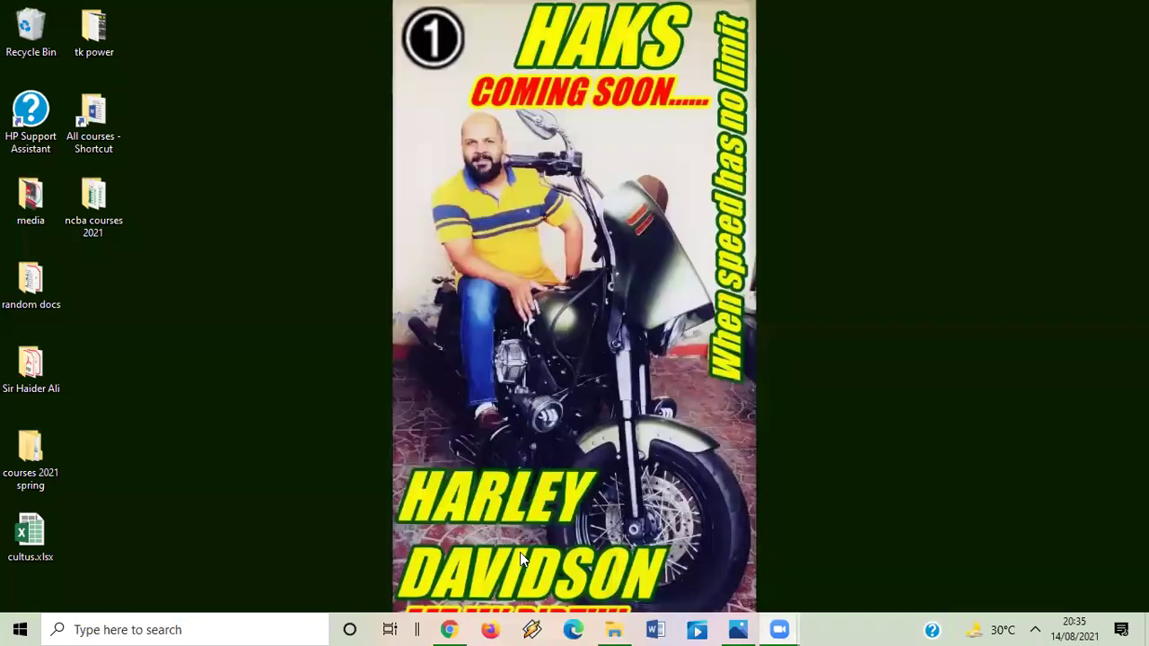
click(451, 629)
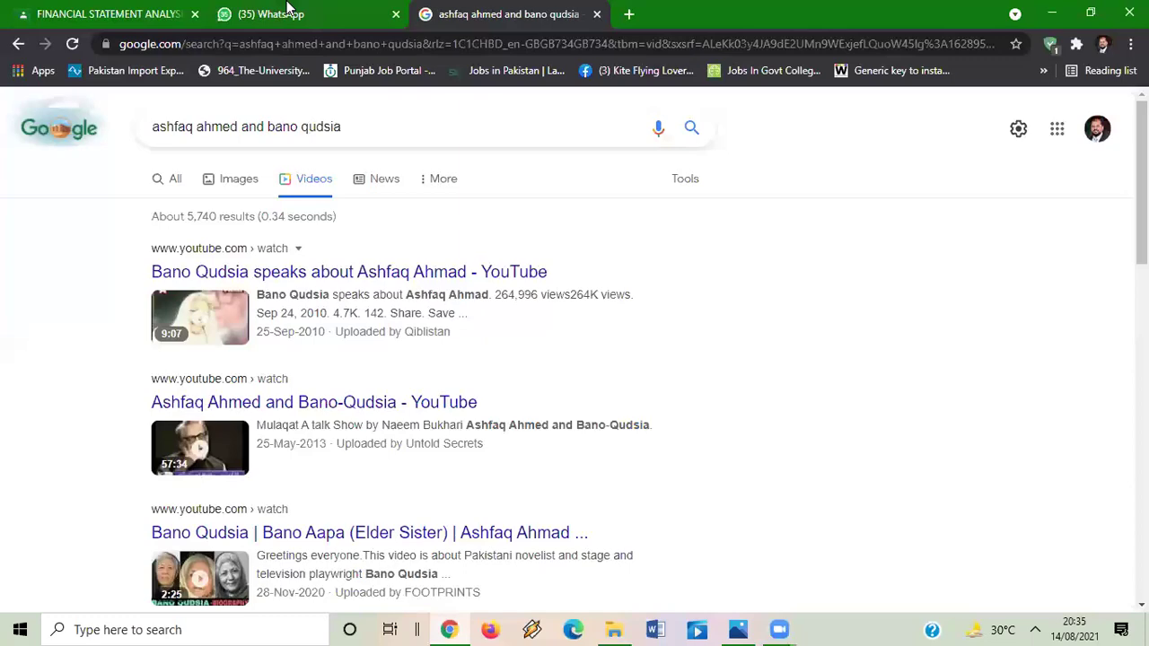
click(1052, 13)
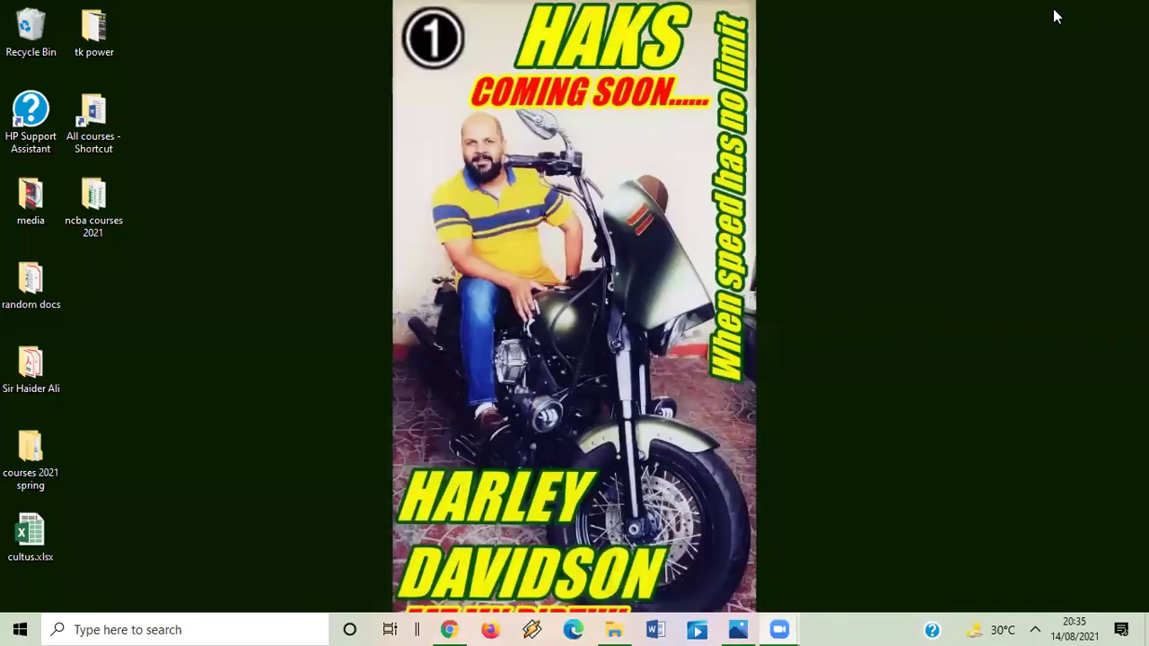
- Open the Class Drive folder of the FINANCIAL STATEMENT ANALYSIS class from its classwork in Google Classroom
click(450, 629)
click(137, 10)
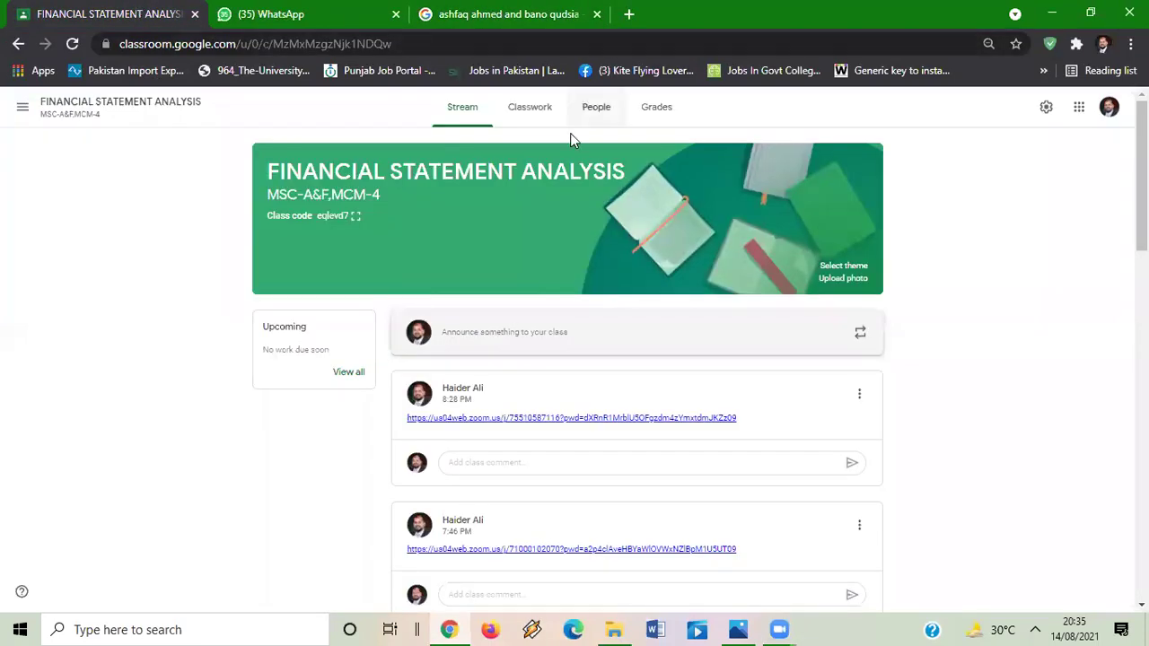
click(529, 107)
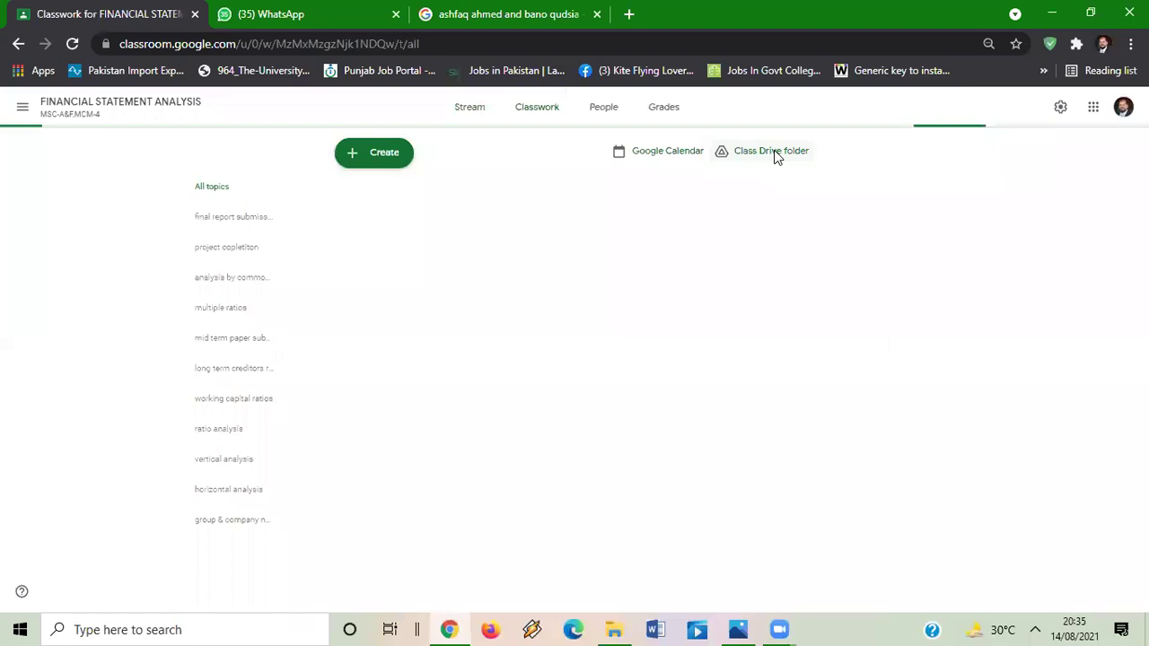
click(773, 150)
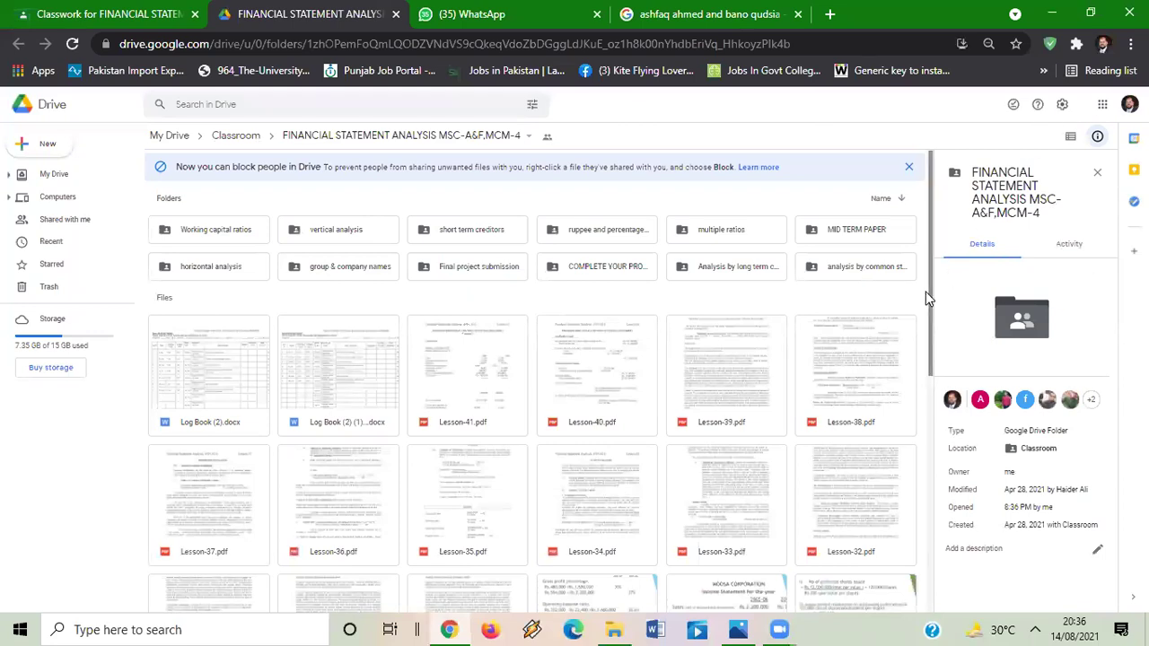
- Open the m.com 4 .xlsx attendance workbook (the one without N in its name) from the end of the folder's file list
drag(928, 299, 925, 569)
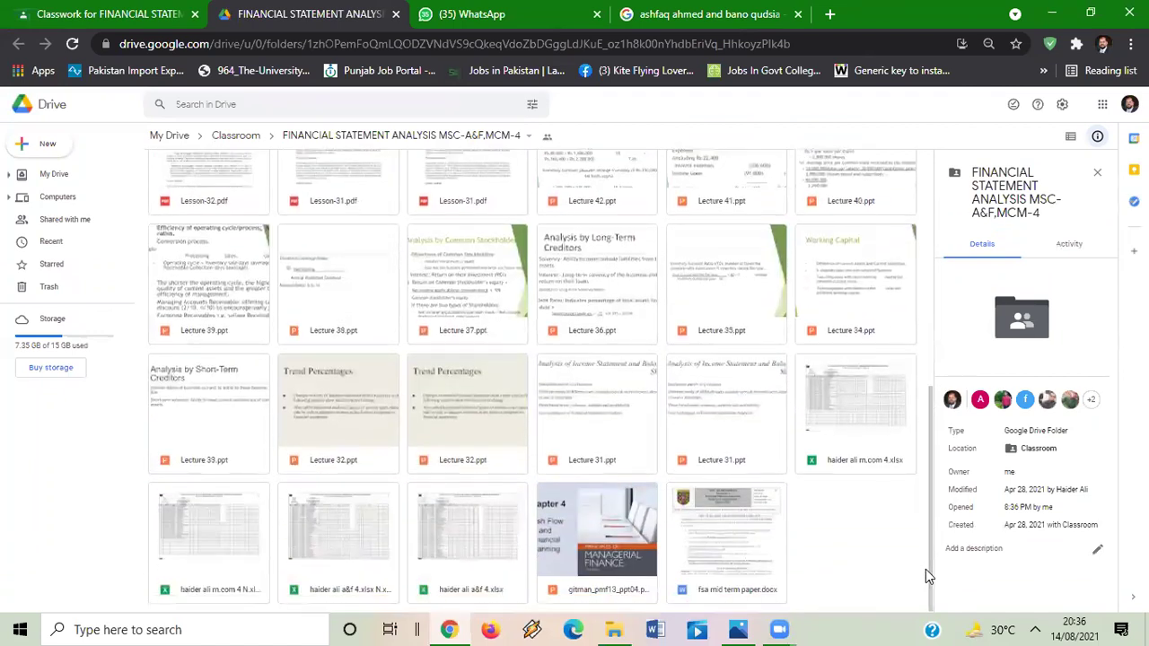
click(854, 427)
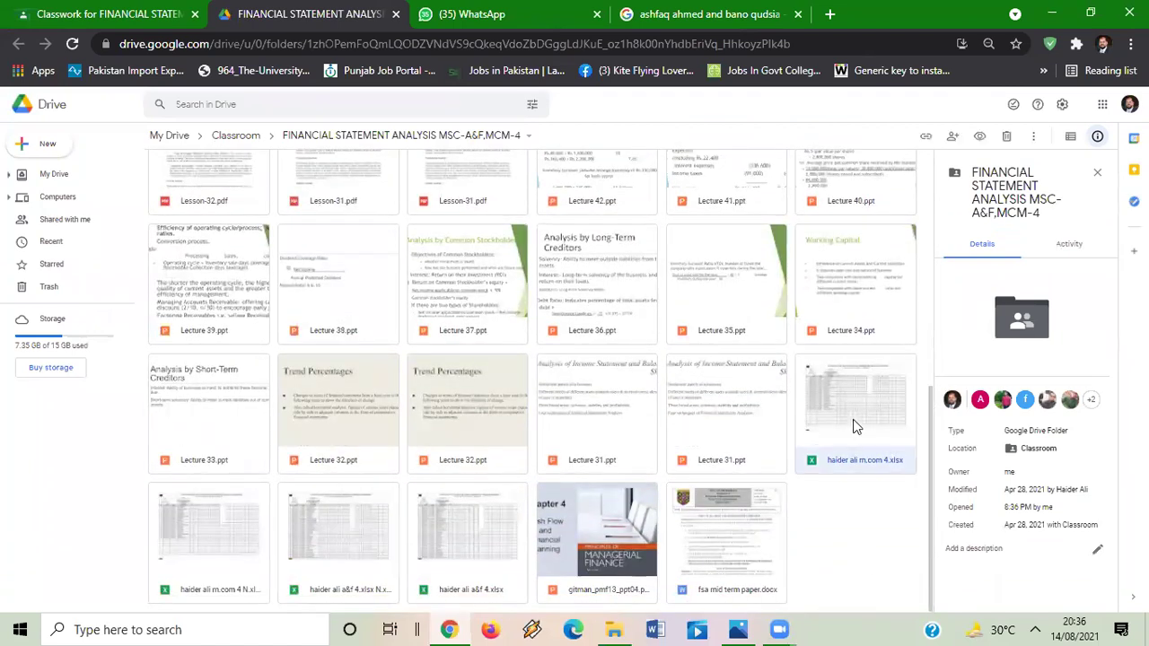
double_click(854, 428)
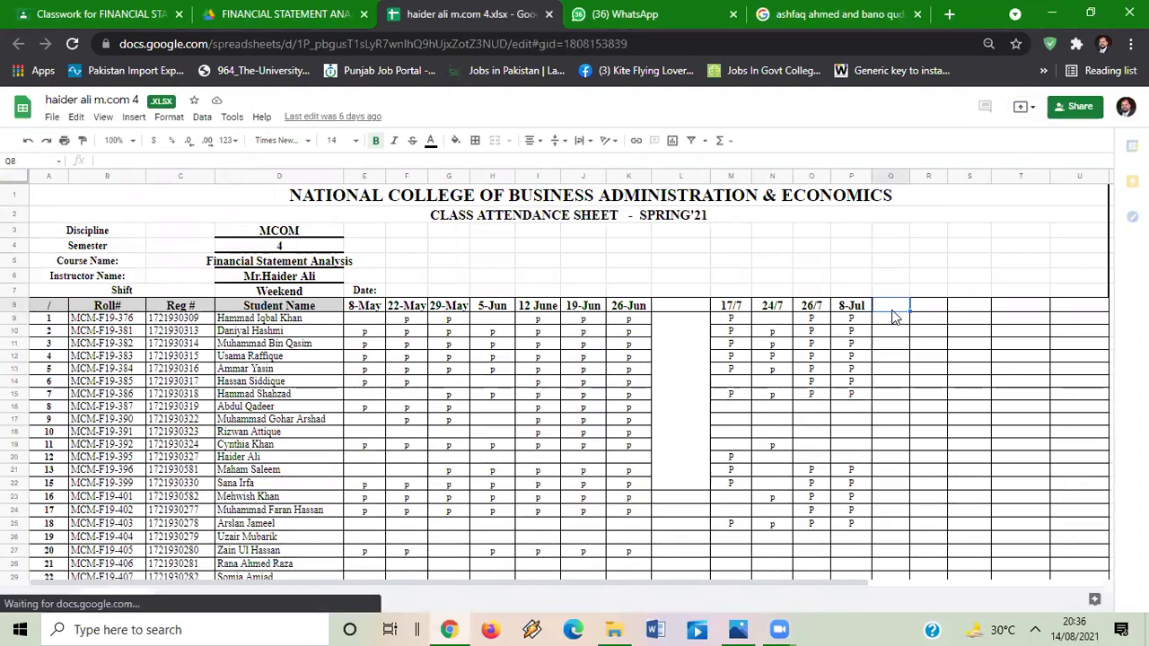
- Enter 14 aug as the new attendance date header in cell Q8
text(1)
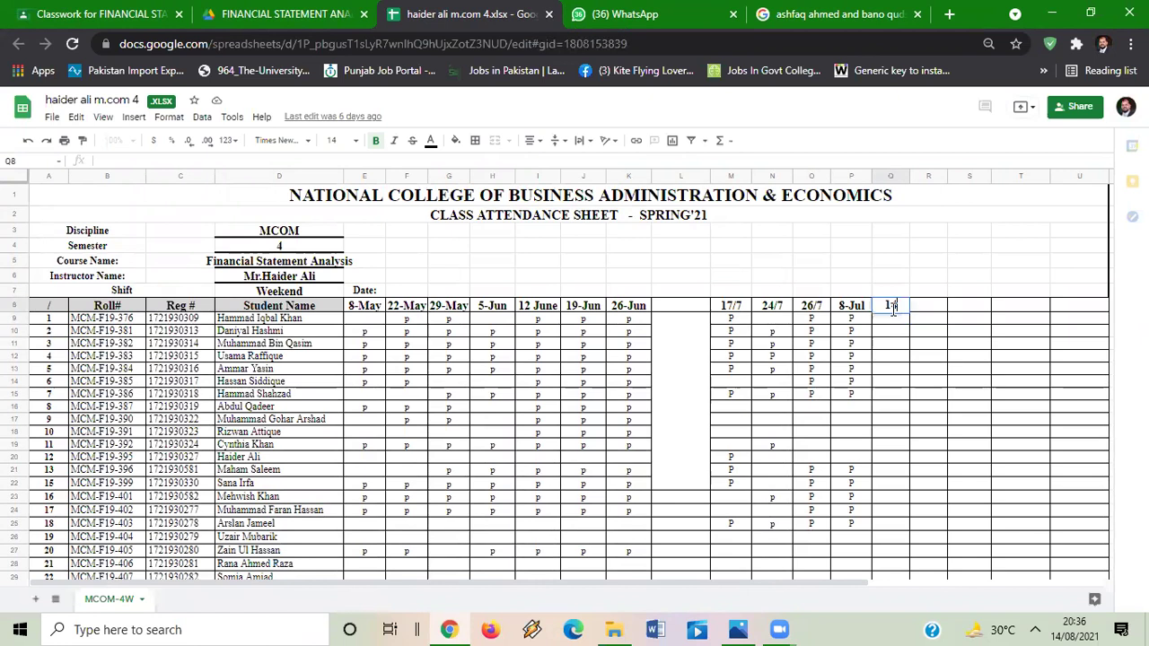
text(4 aug)
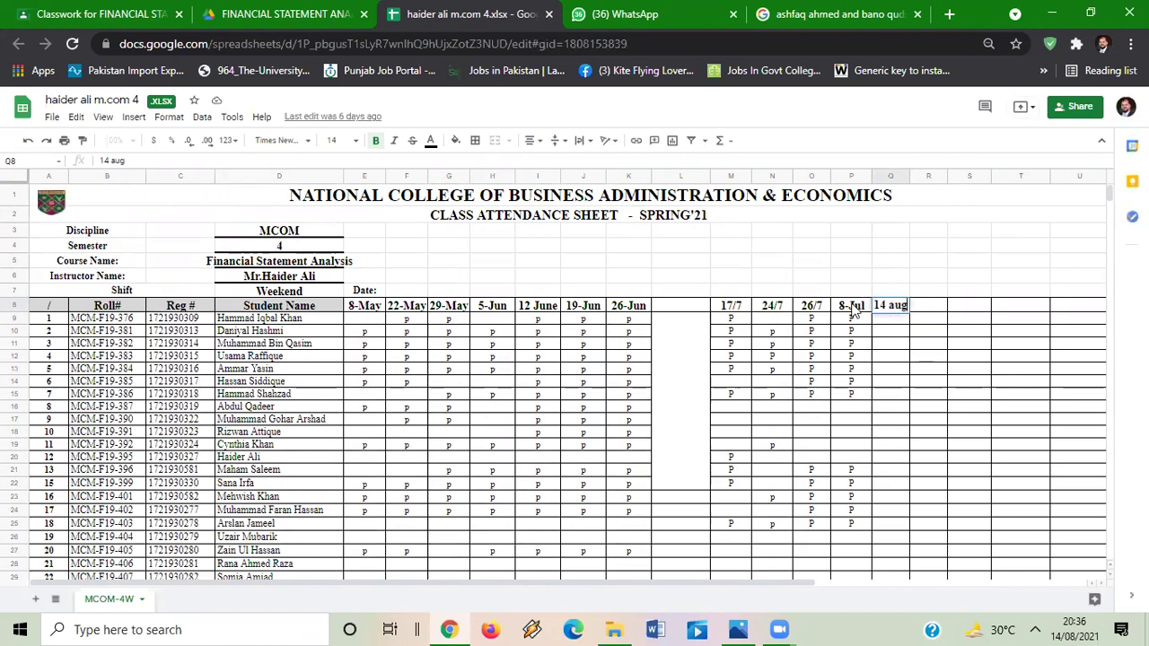
click(864, 308)
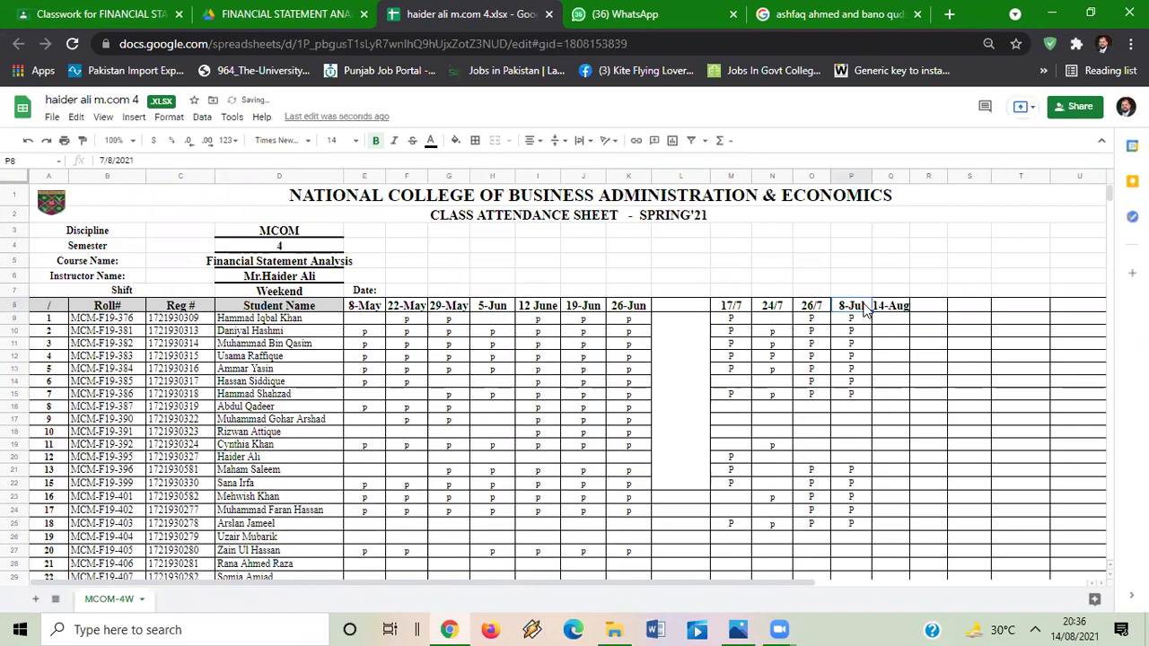
- Change the attendance date header in cell P8 to 7 August
double_click(864, 309)
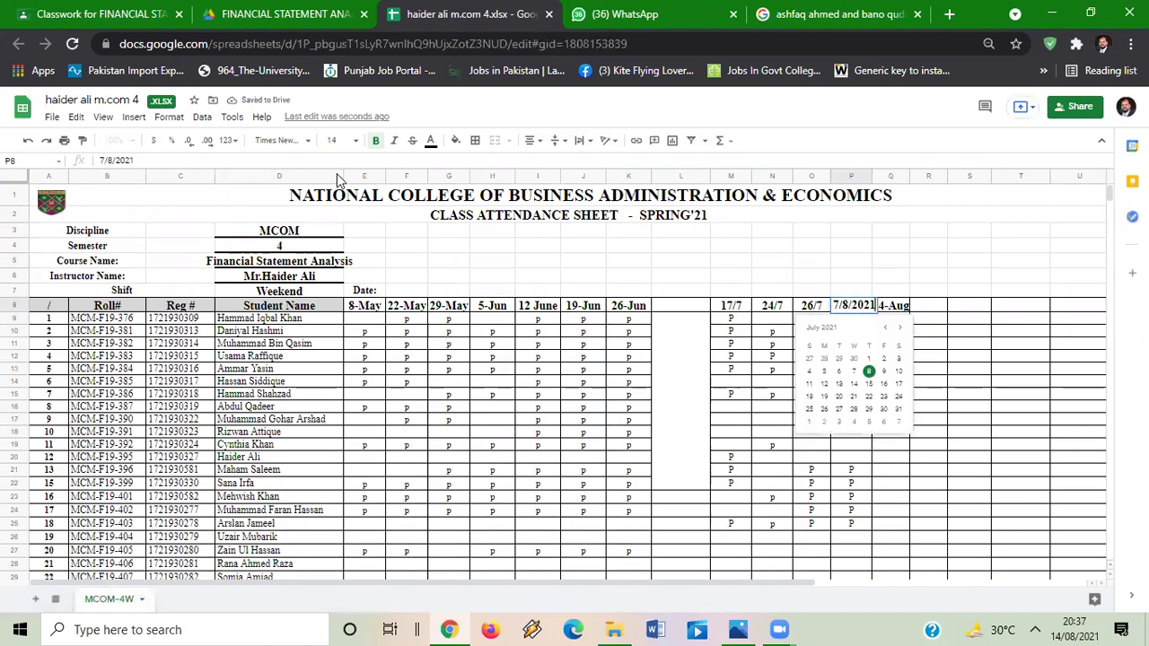
key(BackSpace)
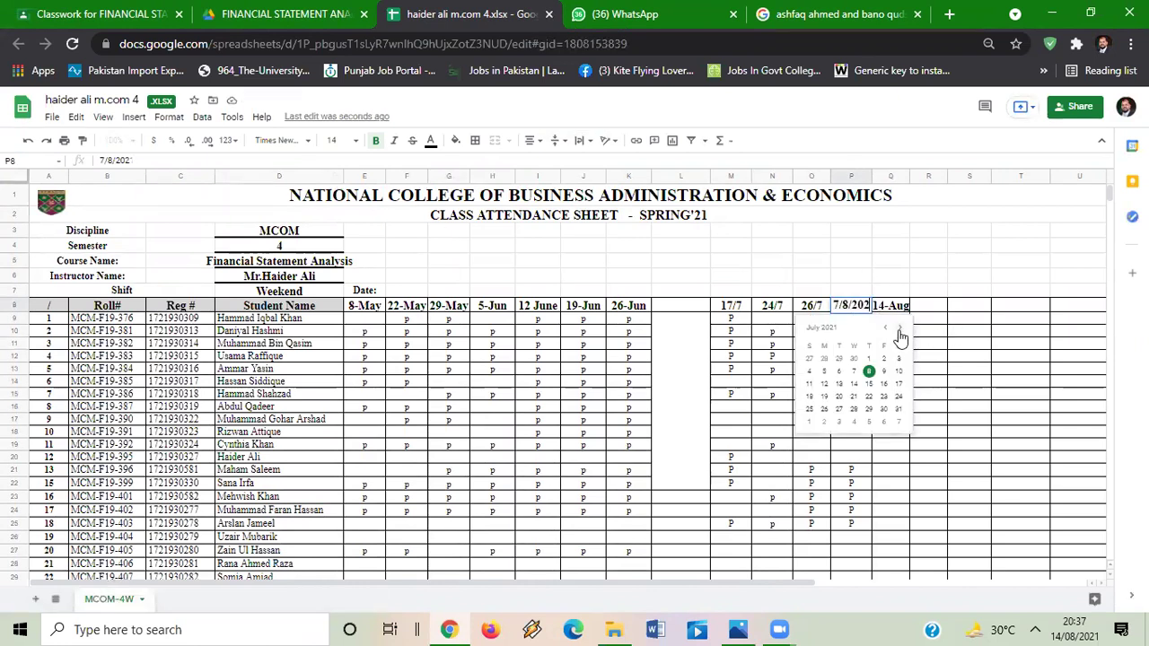
key(BackSpace)
key(BackSpace)
key(BackSpace)
key(BackSpace)
key(BackSpace)
text(august)
key(Return)
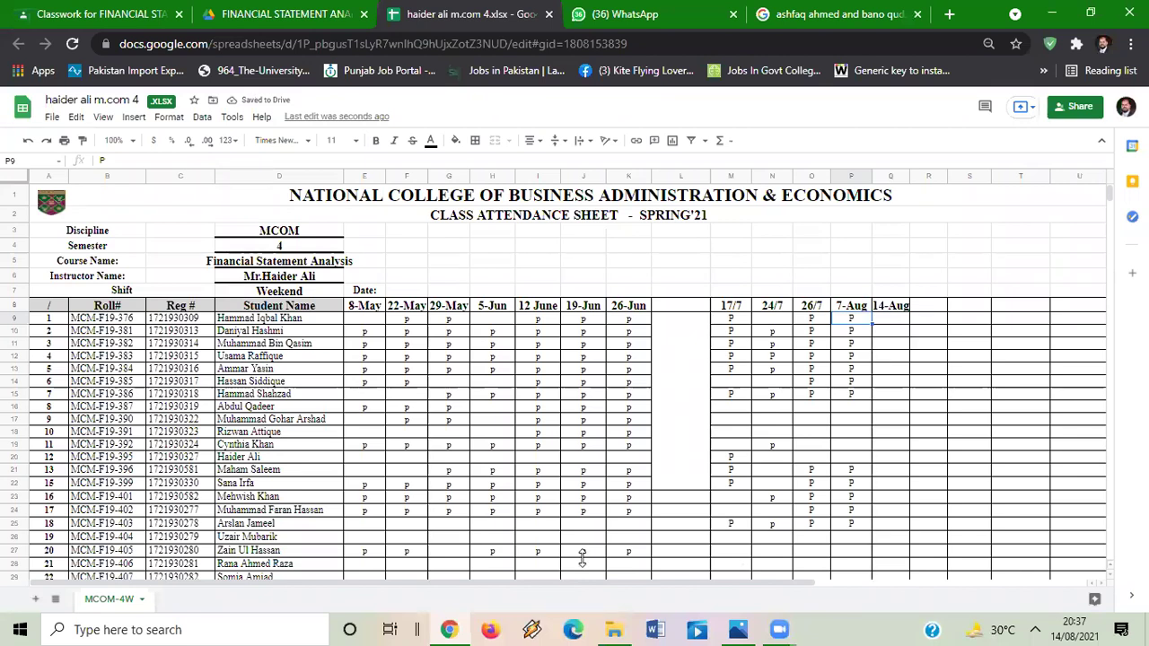
- Mark the students in rows 10 to 14 present for 14-Aug by entering p in cells Q10 to Q14
click(894, 323)
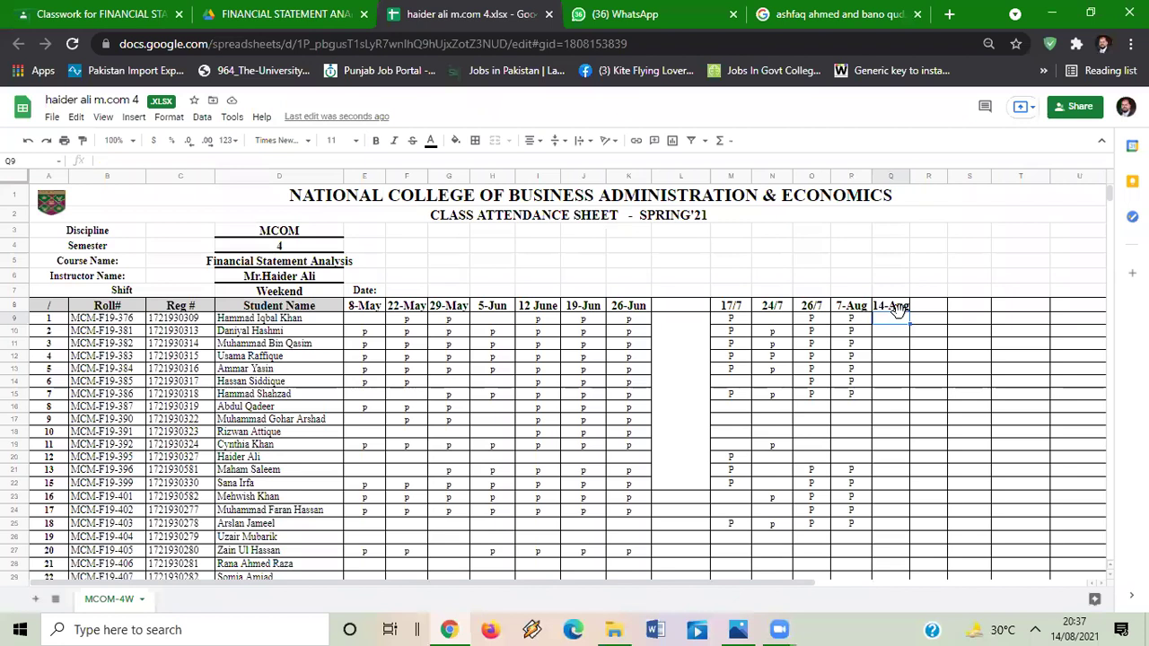
key(Down)
text(p)
key(Return)
text(p)
key(Return)
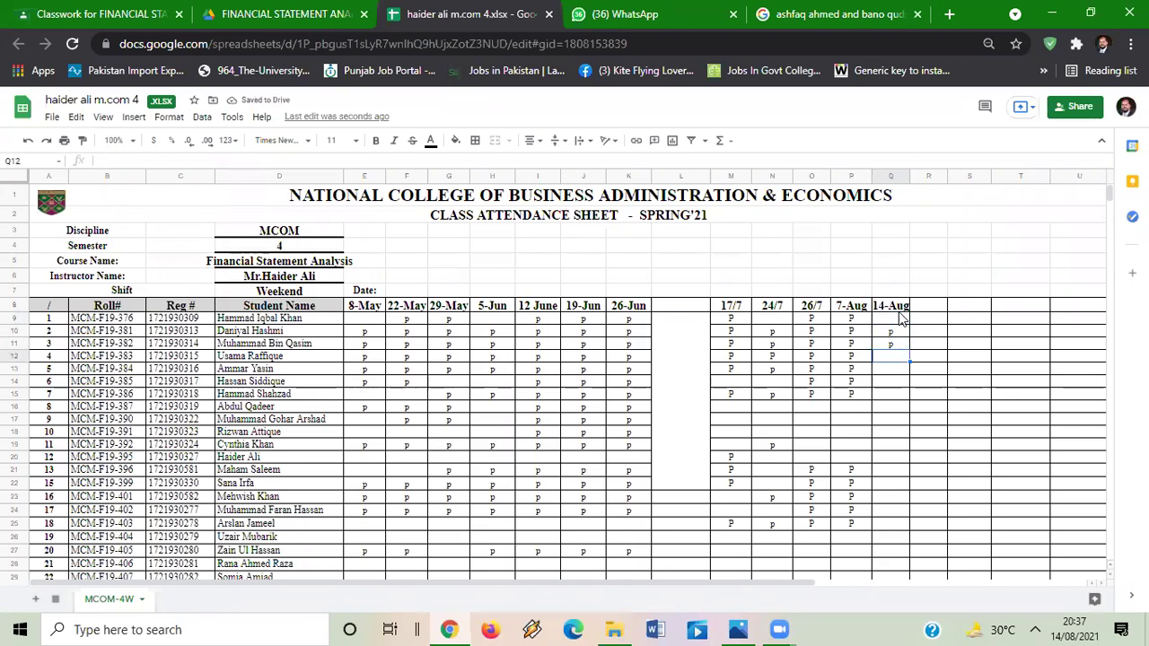
text(p)
key(Return)
text(p)
key(Return)
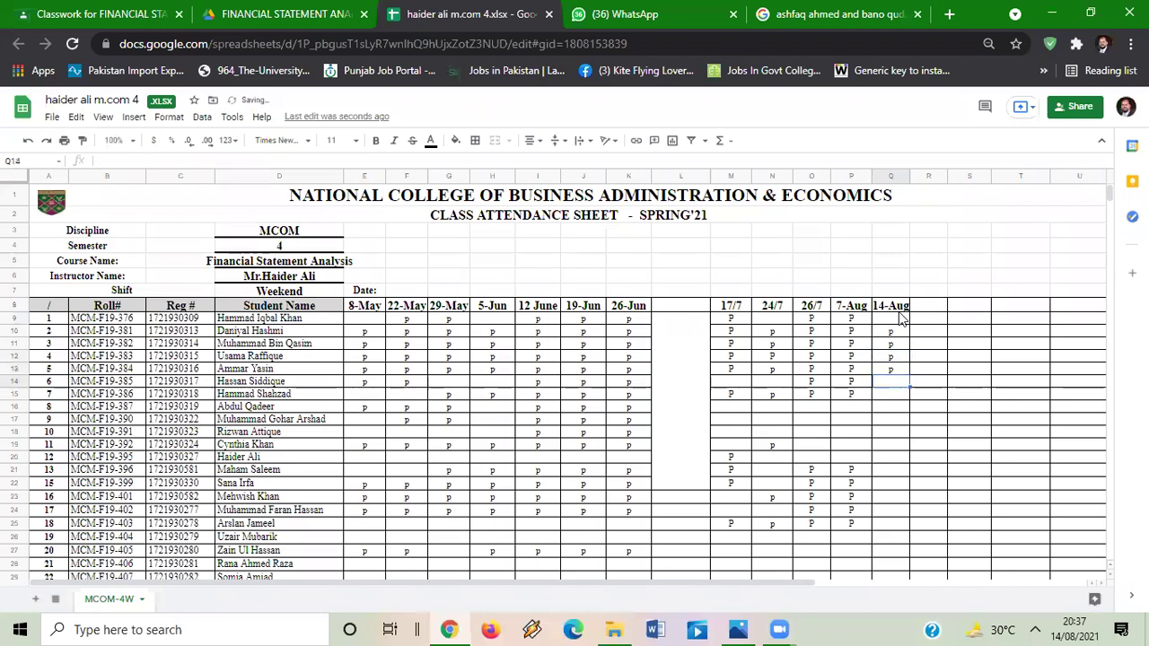
text(p)
key(Return)
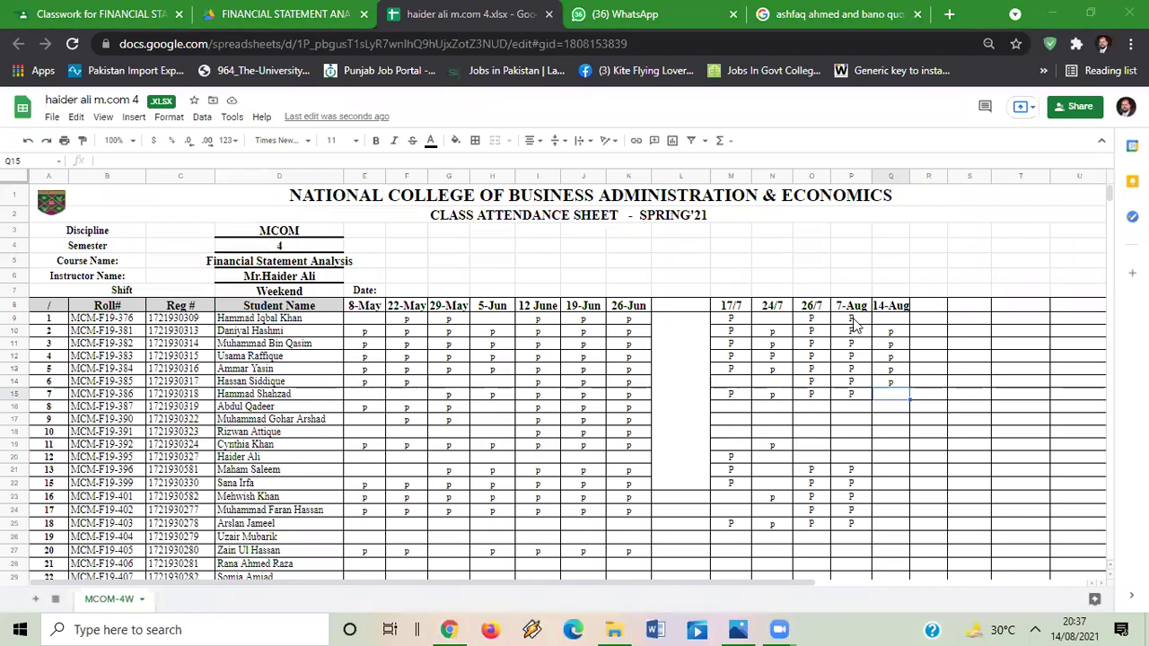
- Continue the 14-Aug roll call from Q15 down to Q28, marking only the student in Q25 present with p
click(881, 398)
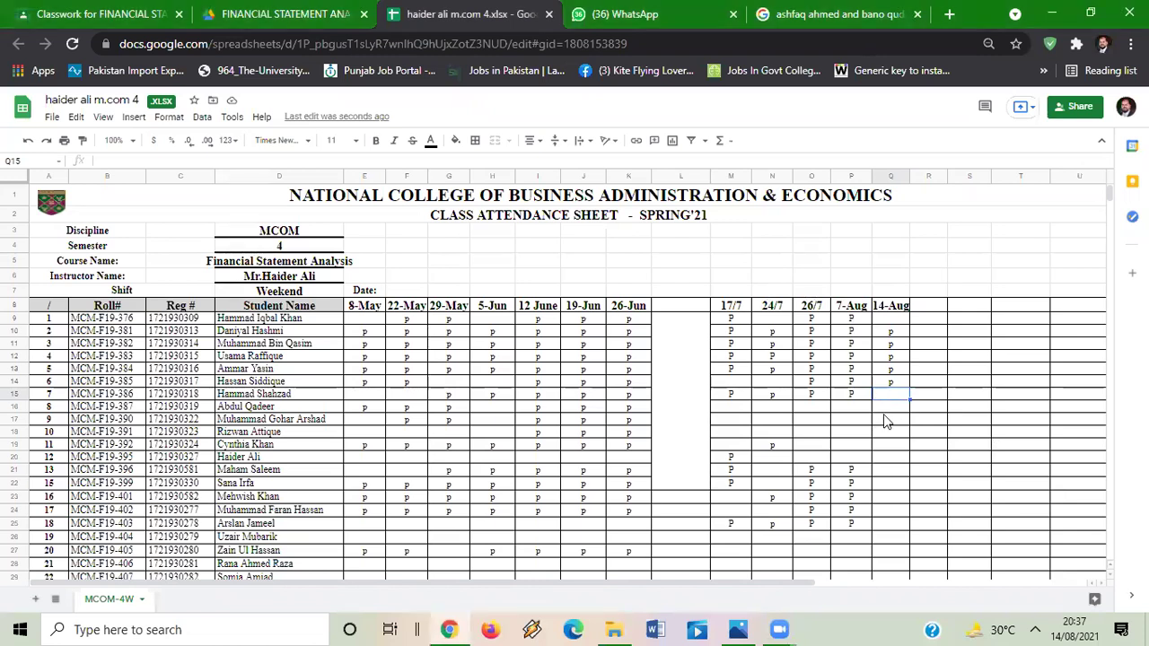
click(887, 411)
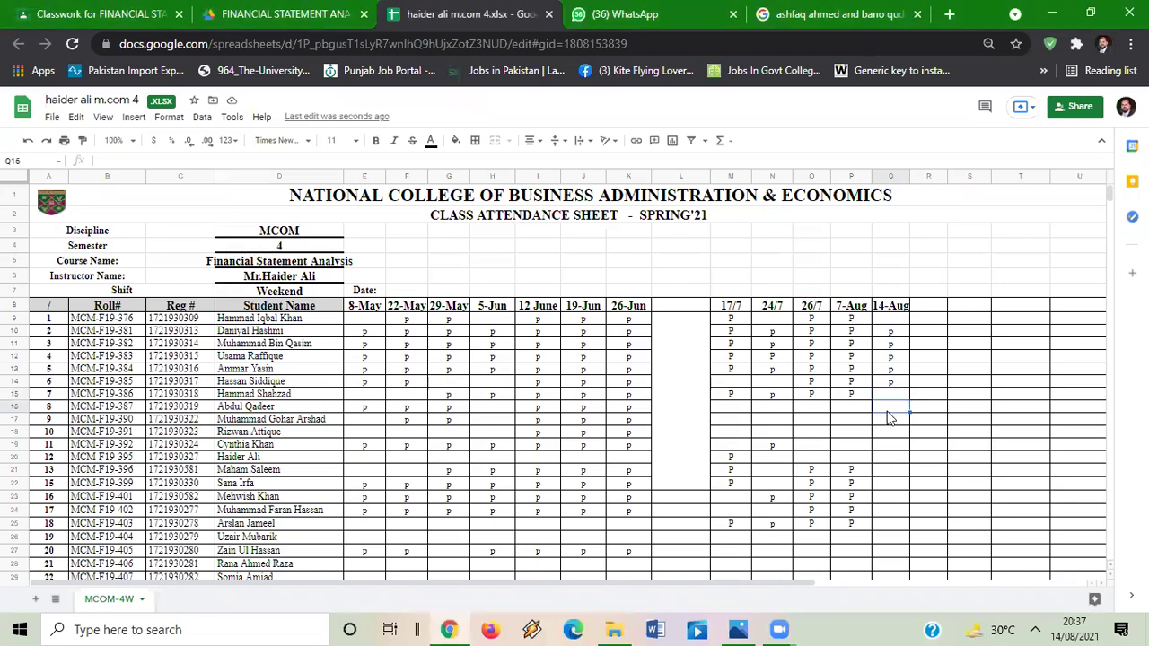
key(Down)
key(Down)
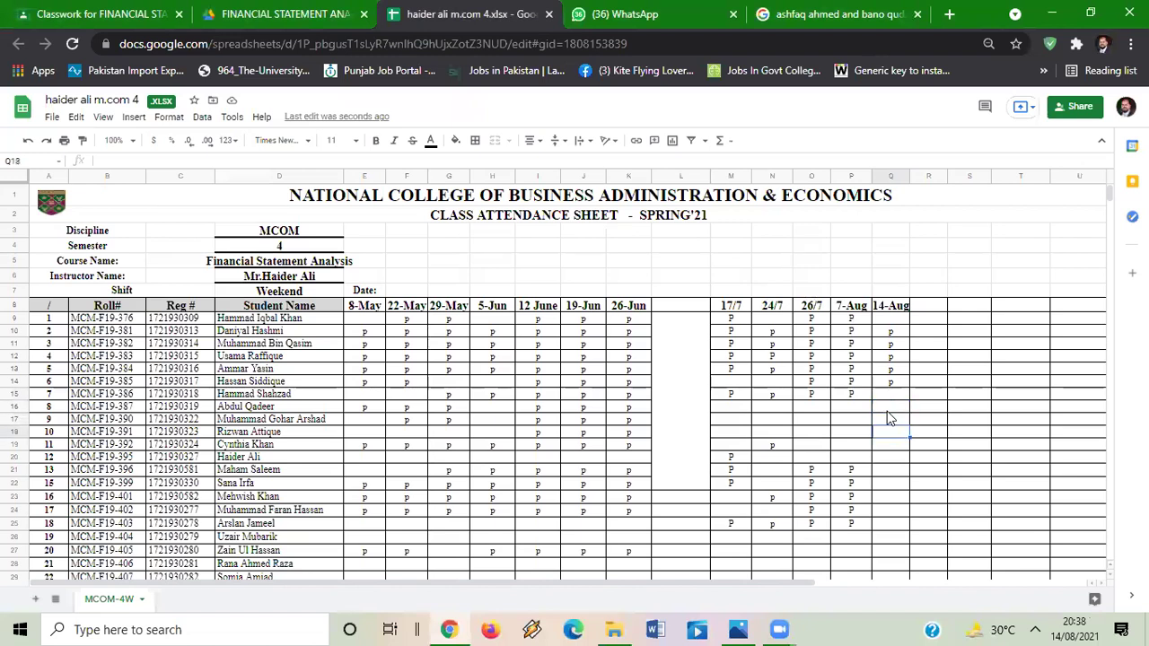
key(Down)
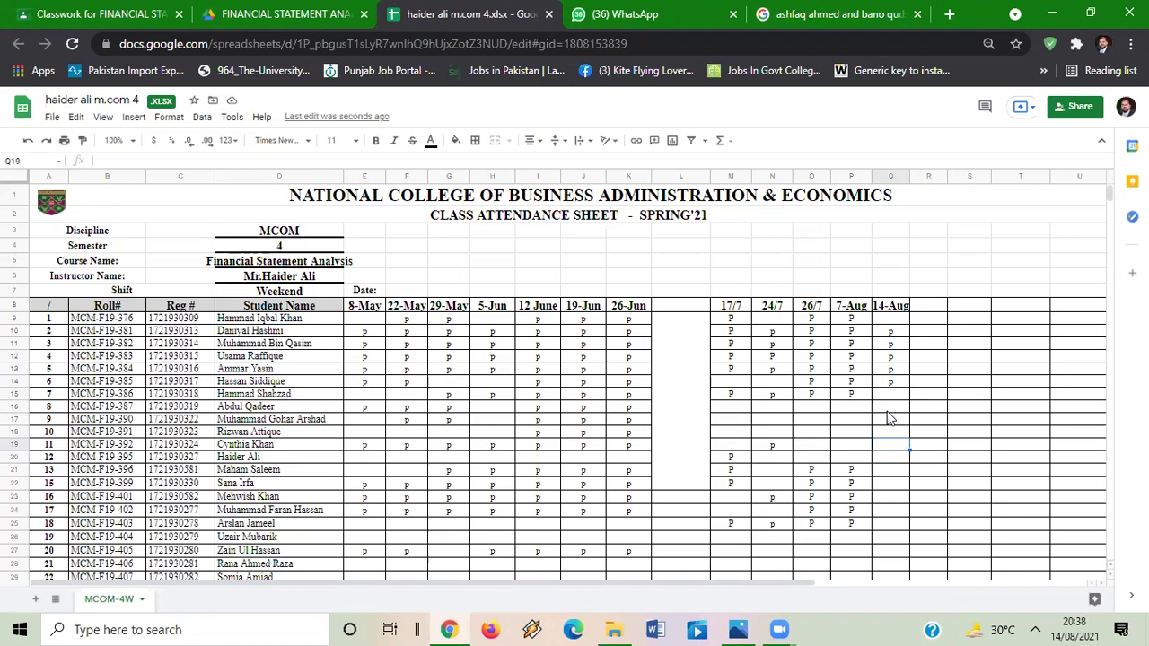
key(Down)
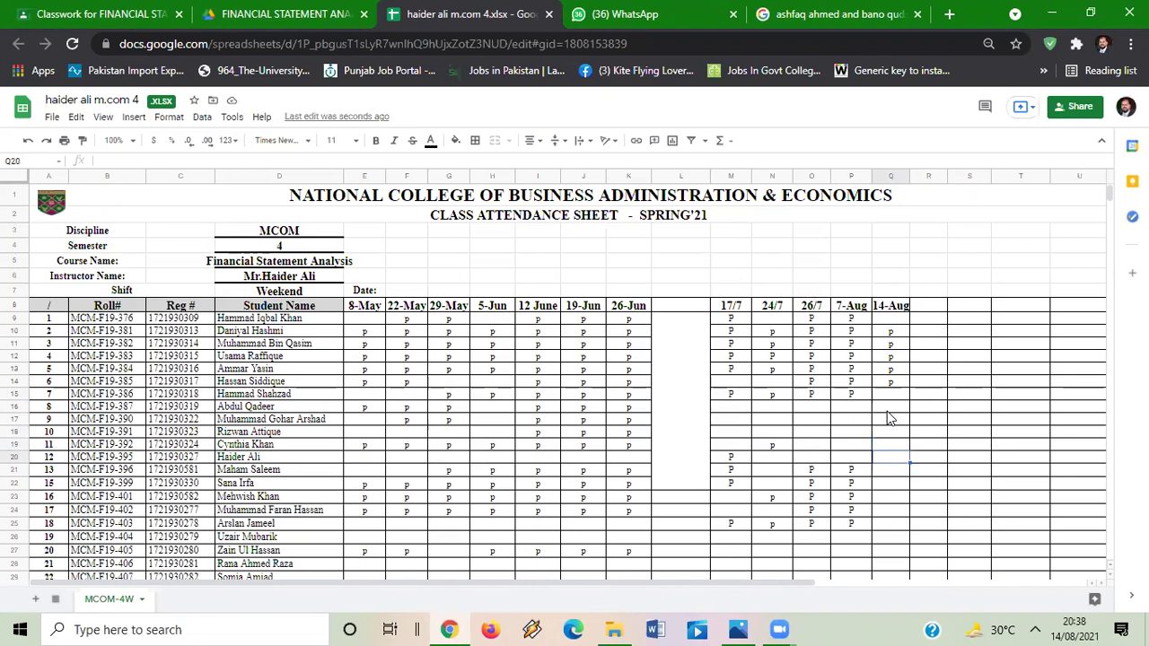
key(Down)
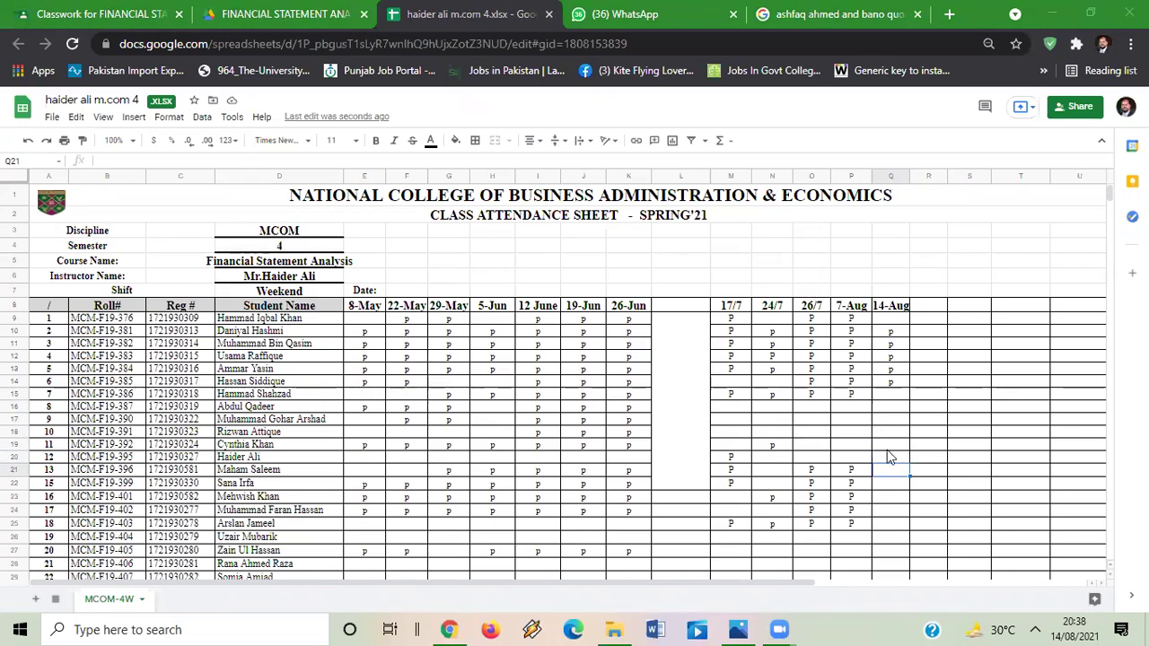
click(893, 487)
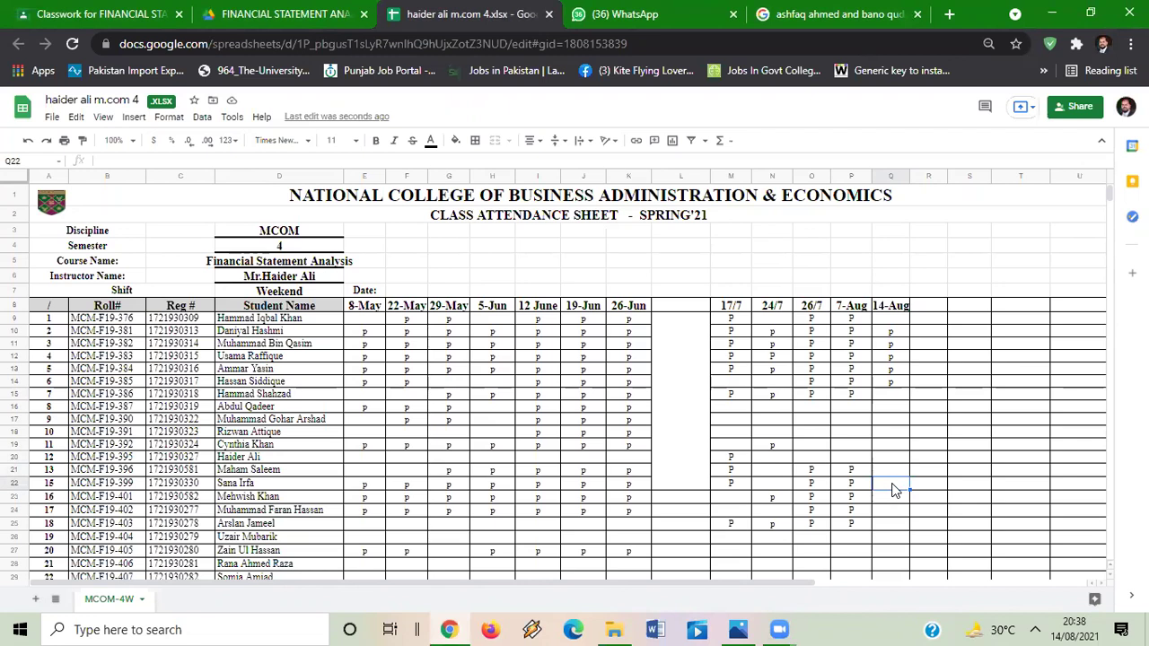
key(Down)
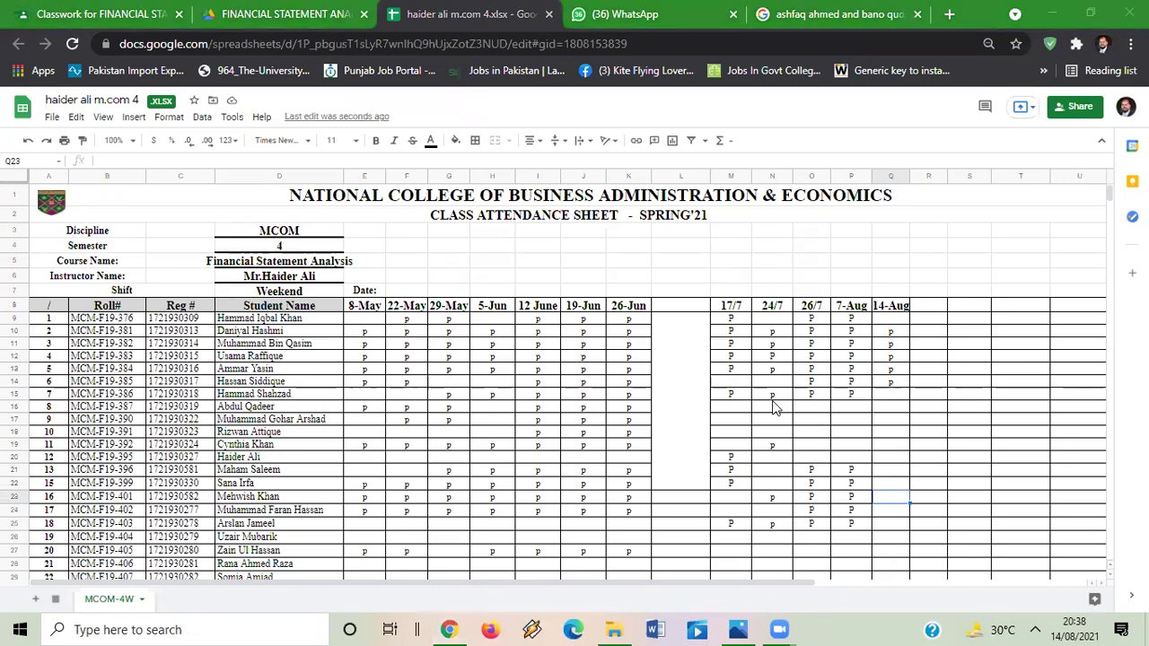
click(889, 514)
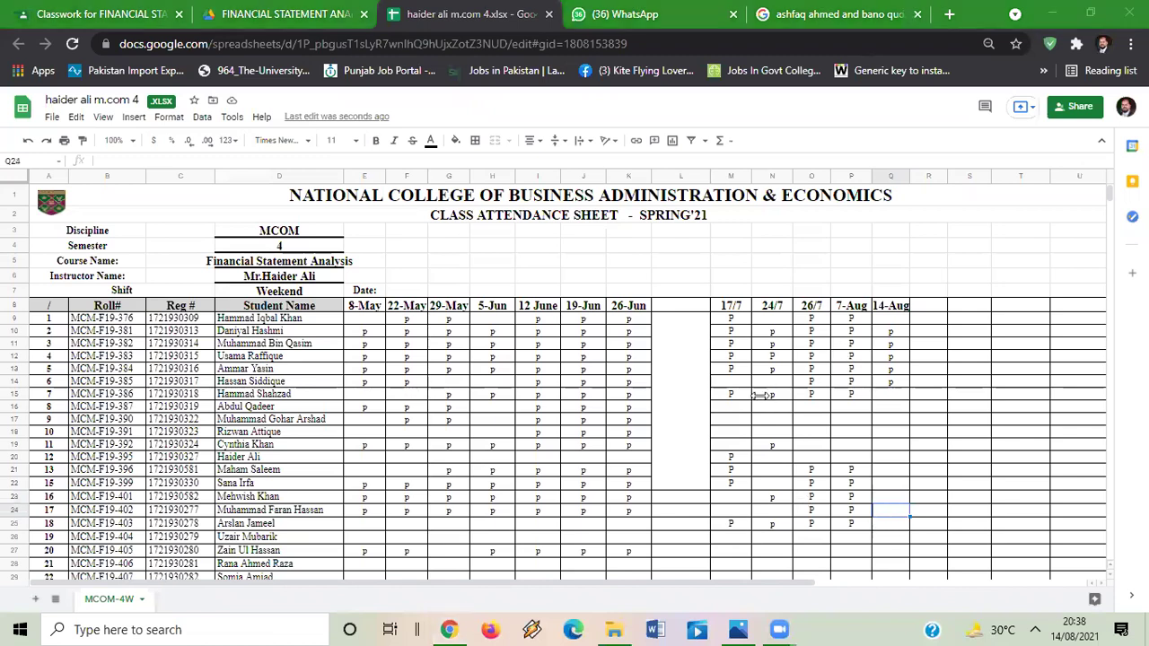
click(892, 524)
text(p)
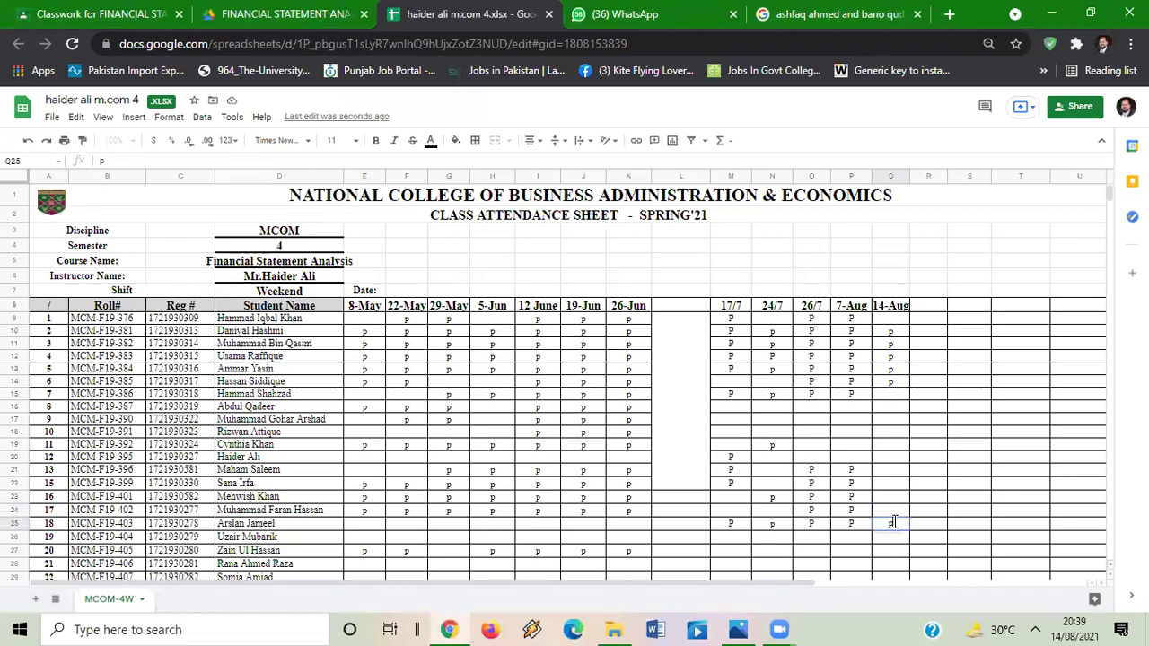
key(Return)
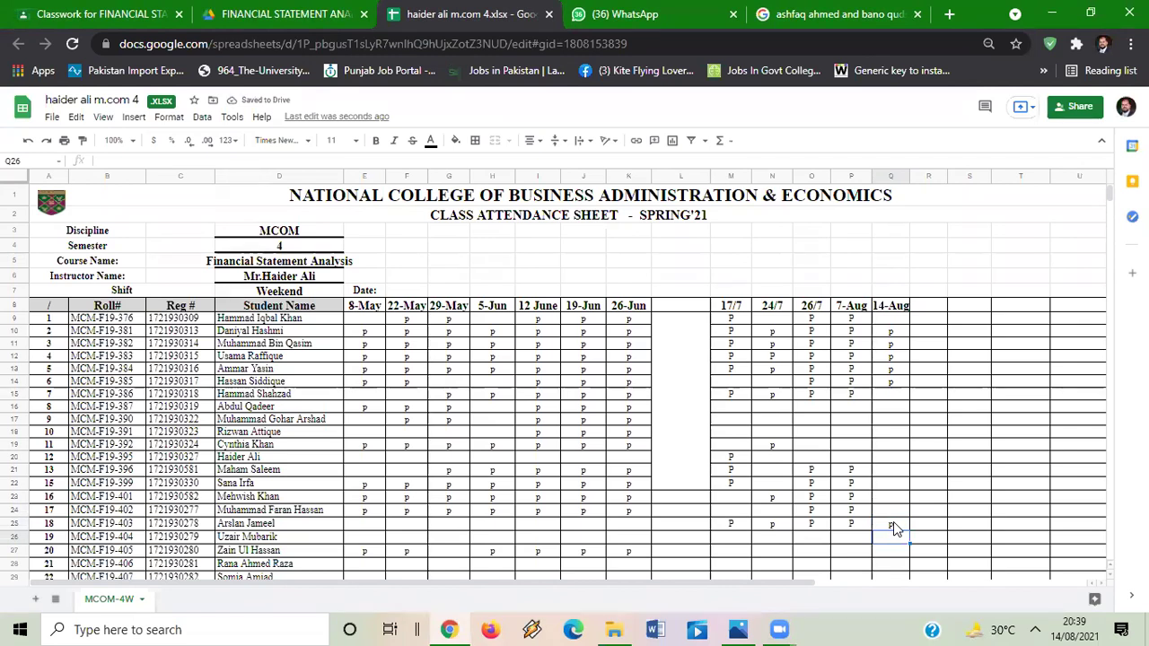
key(Down)
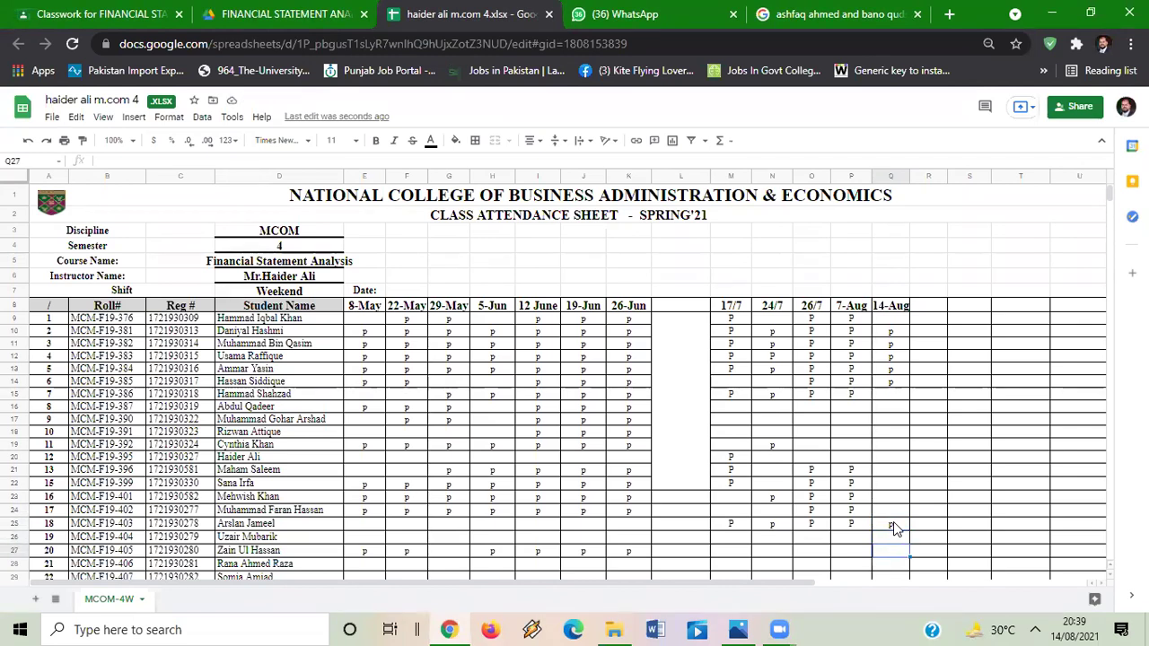
key(Down)
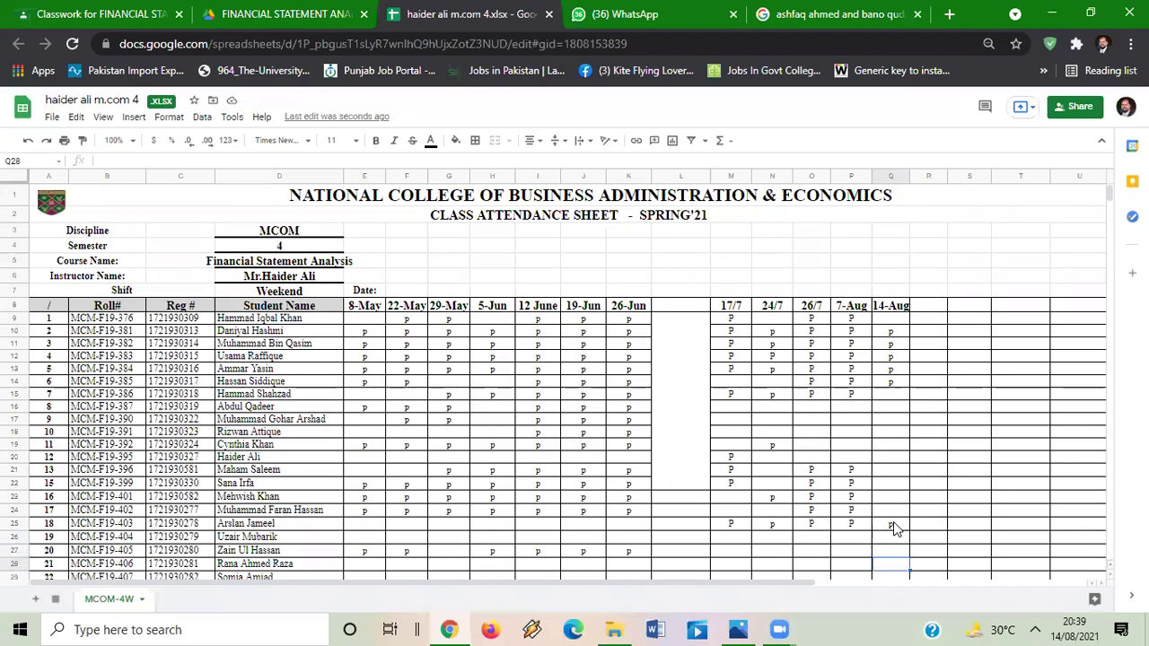
- Skip row 29 in the 14-Aug column and mark the students in rows 30 to 34 present by entering p in cells Q30 to Q34
key(Down)
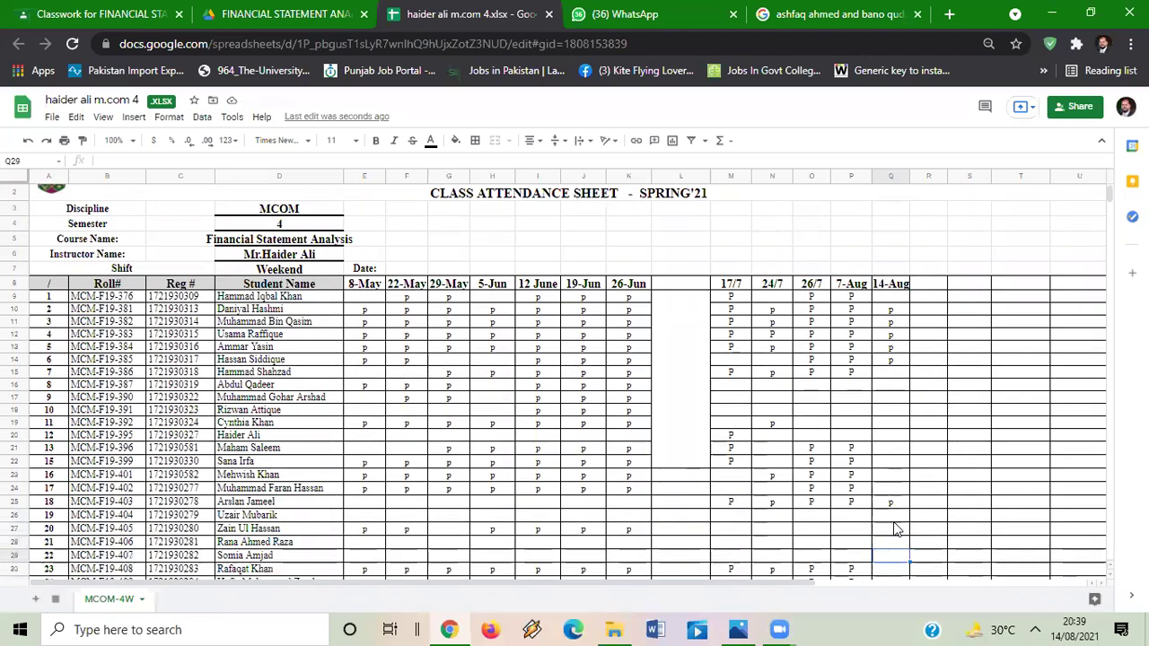
key(Down)
text(p)
key(Return)
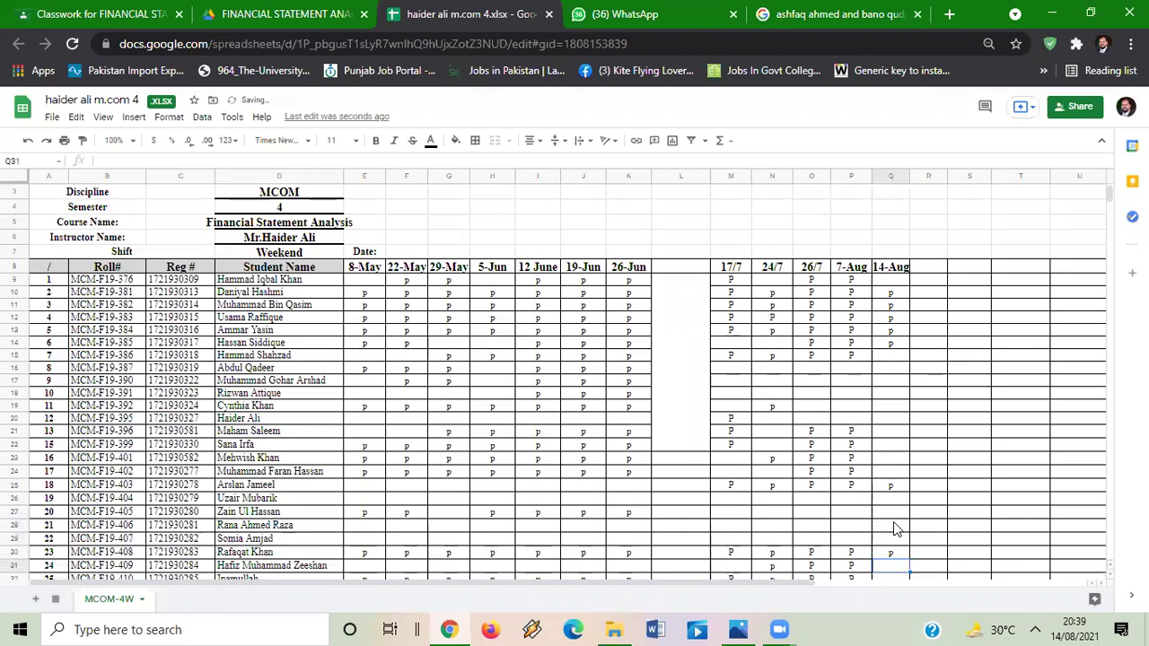
text(p)
key(Return)
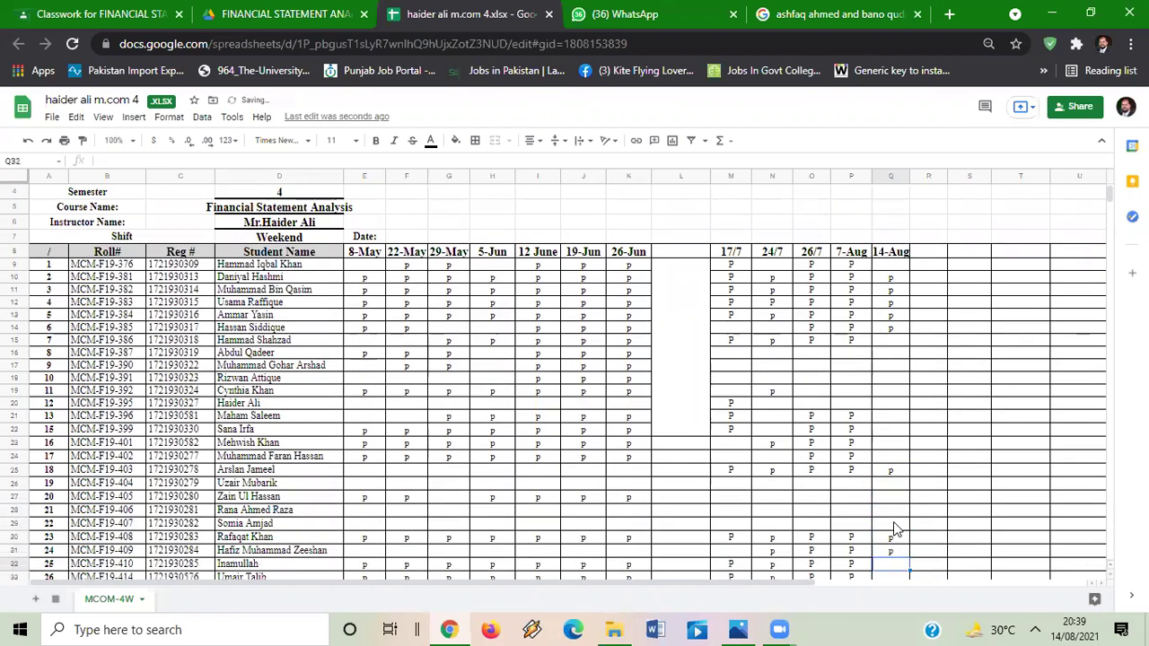
text(p)
key(Return)
text(p)
key(Return)
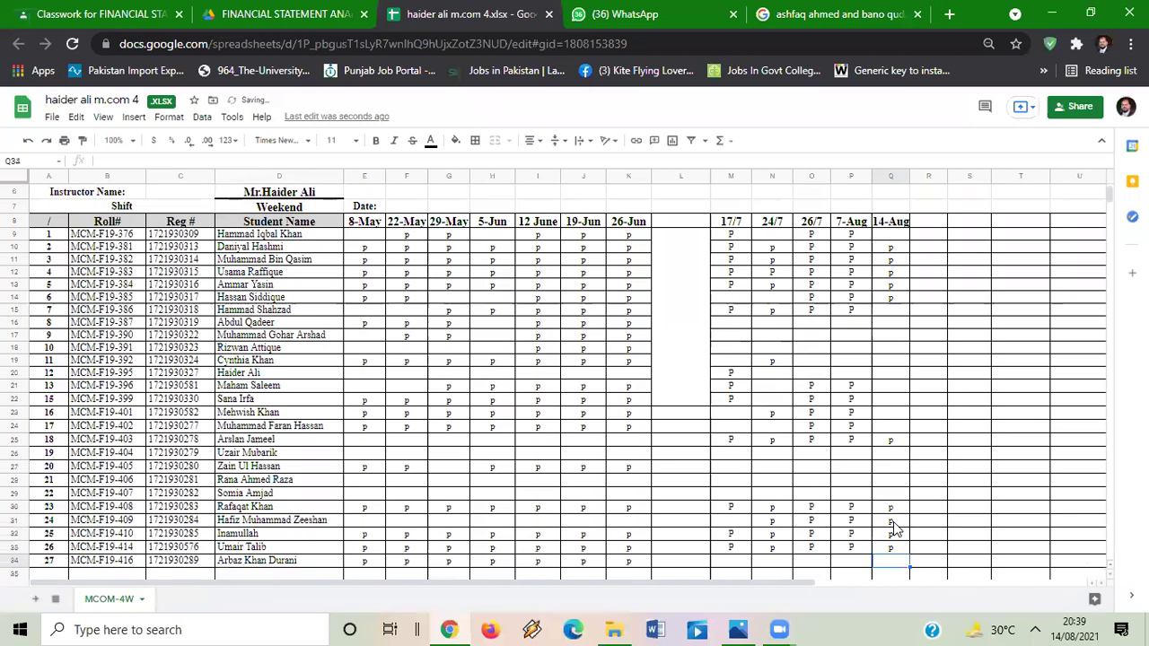
text(p)
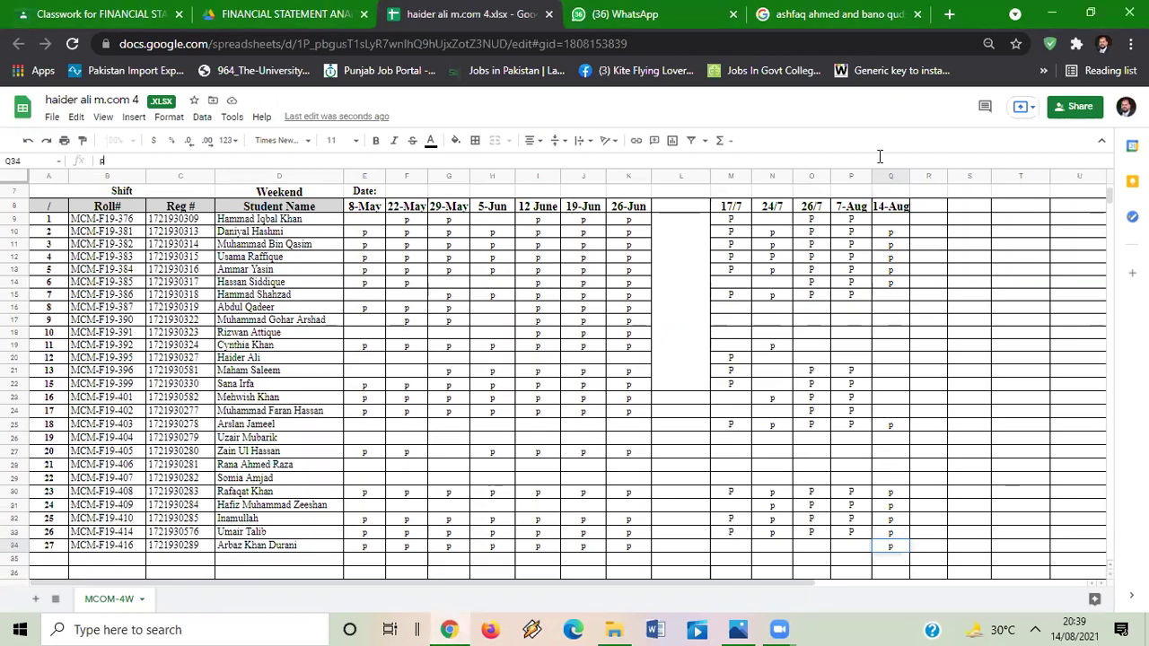
- Commit the entry in Q34 and close the M.Com 4 attendance sheet
click(549, 16)
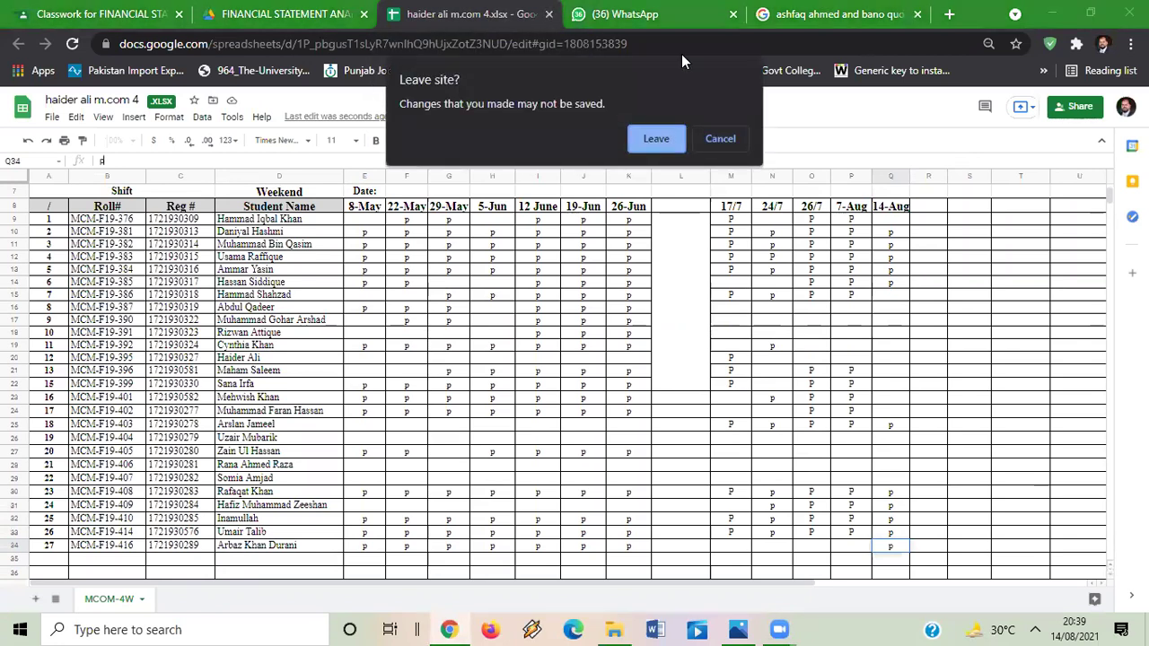
click(722, 138)
click(957, 373)
click(928, 370)
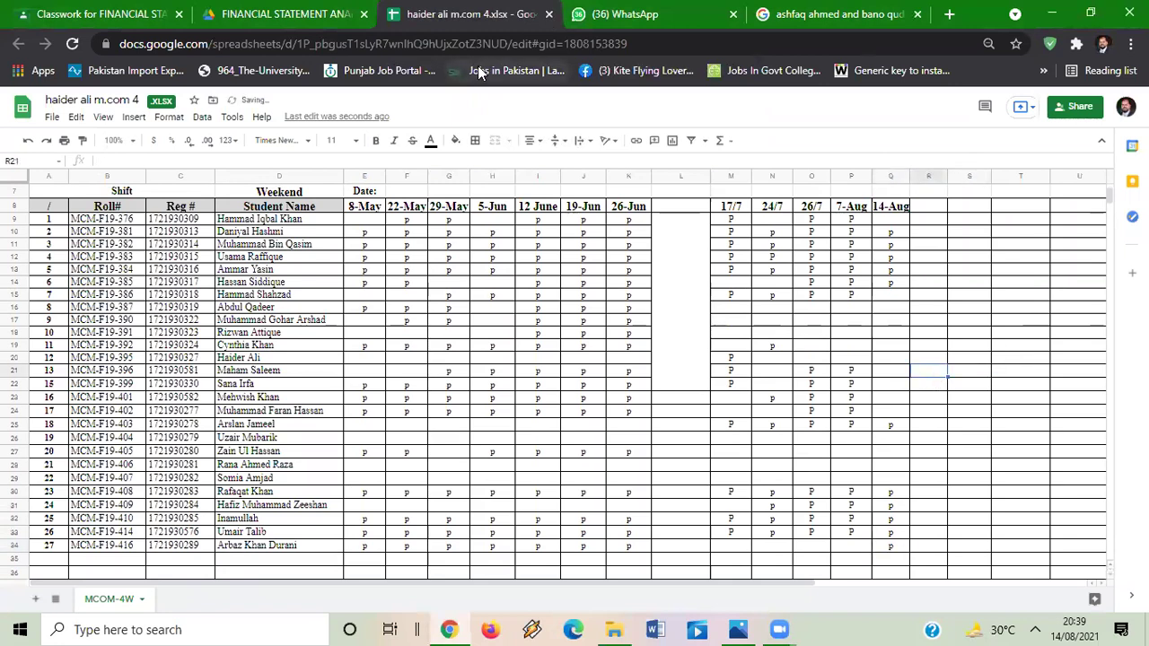
click(549, 14)
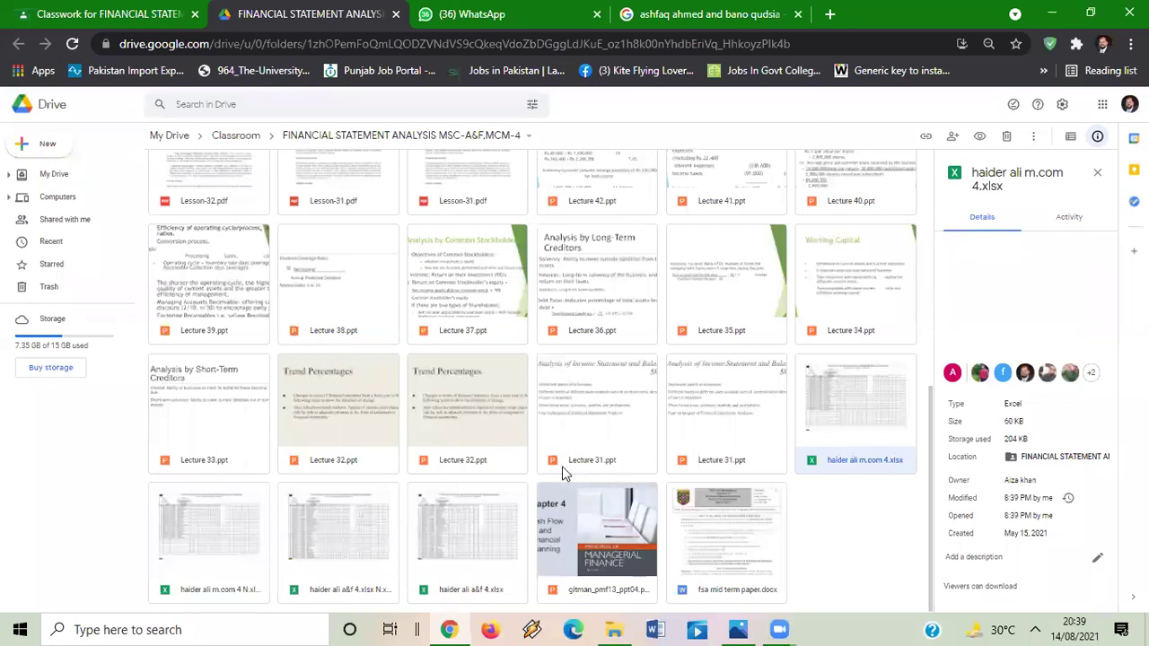
- Reopen the M.Com 4 attendance sheet from the course's Drive folder and mark 14-Aug attendance with p in cells Q23, Q15 and Q22
double_click(849, 418)
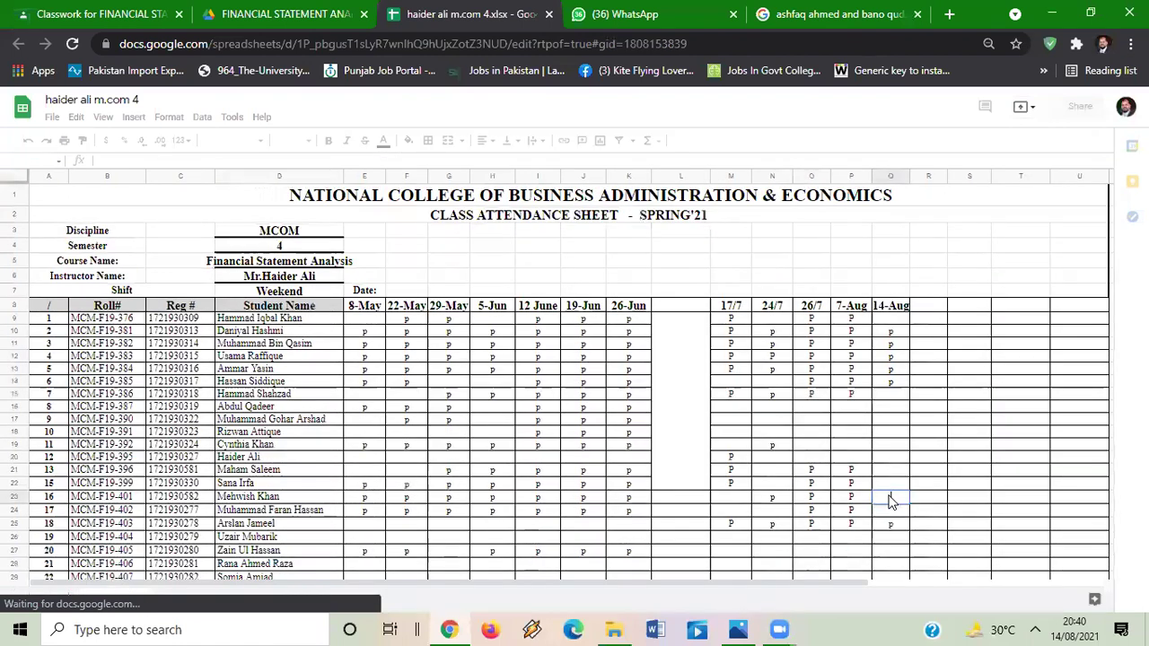
click(891, 501)
text(p)
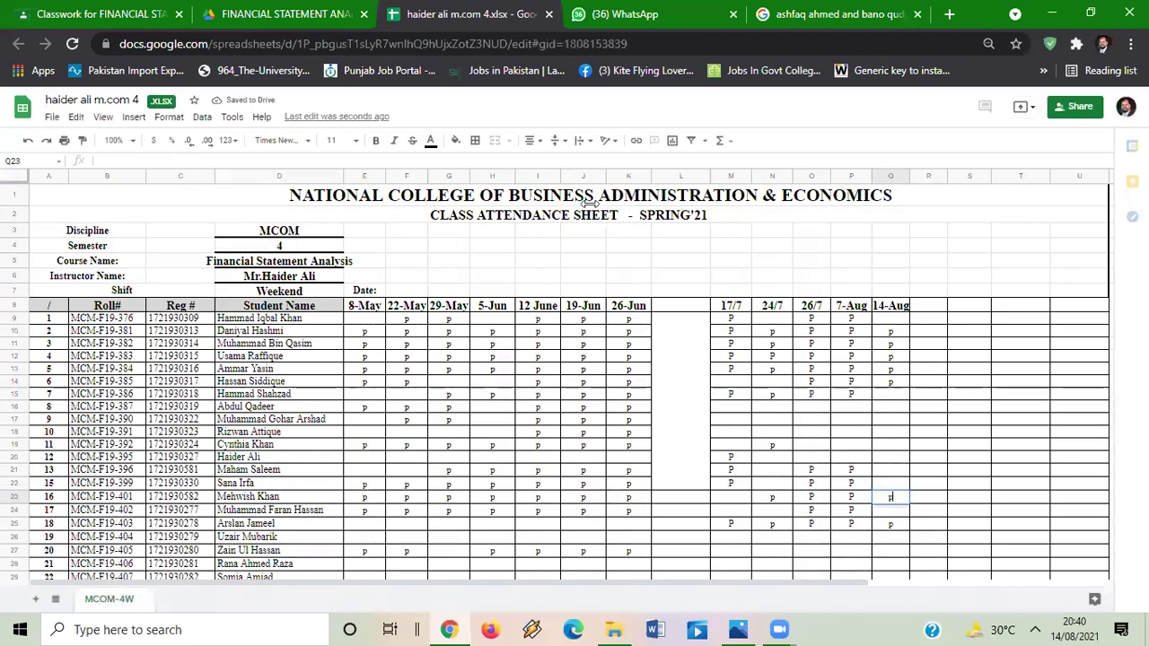
click(885, 401)
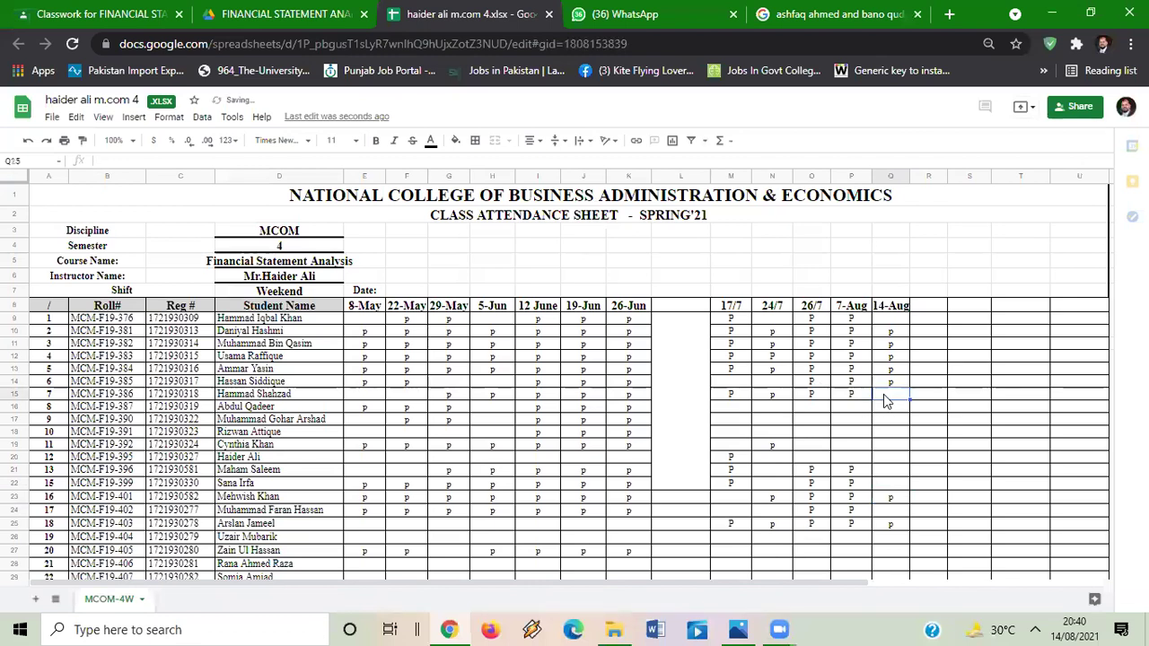
text(p)
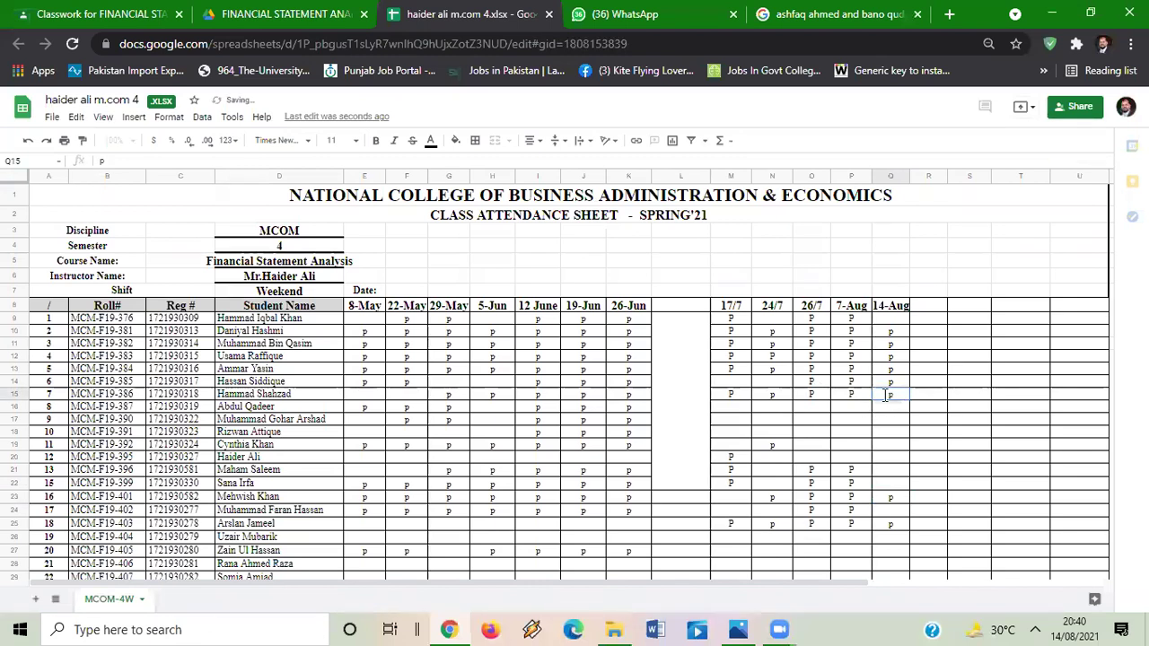
click(886, 487)
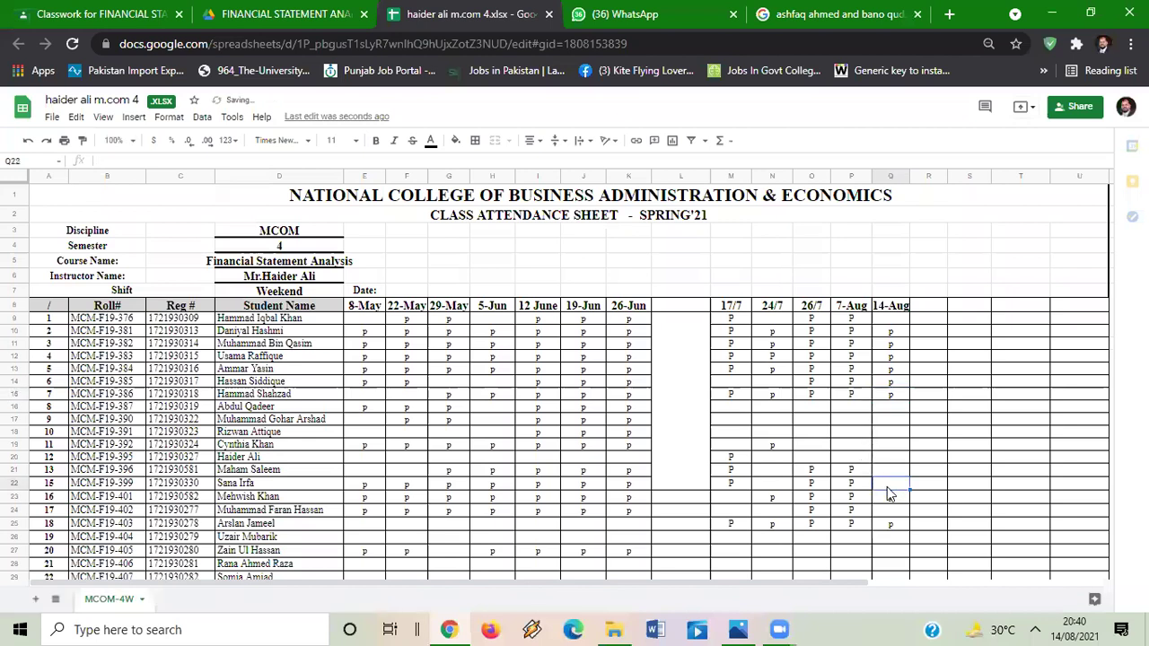
text(p)
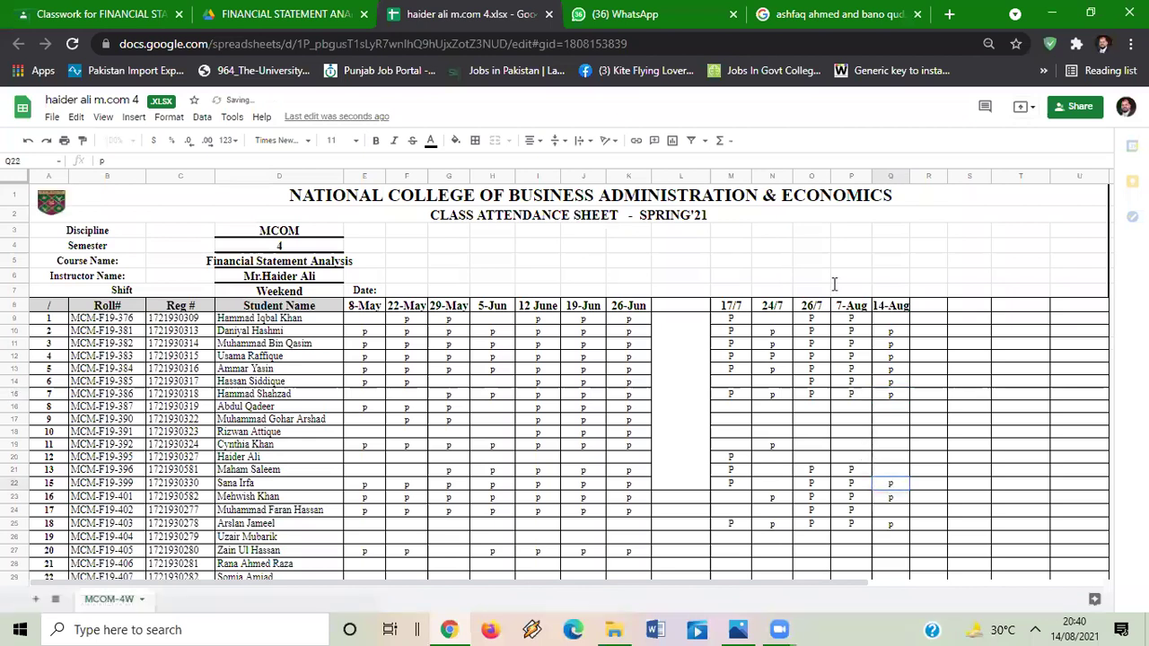
double_click(811, 275)
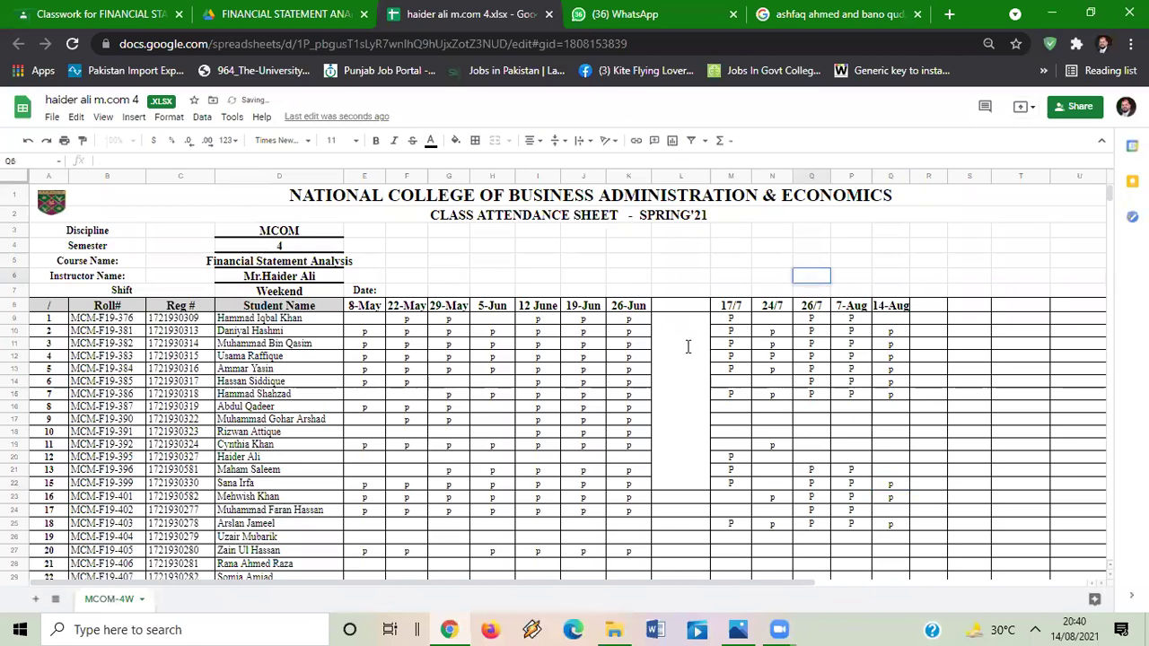
click(666, 521)
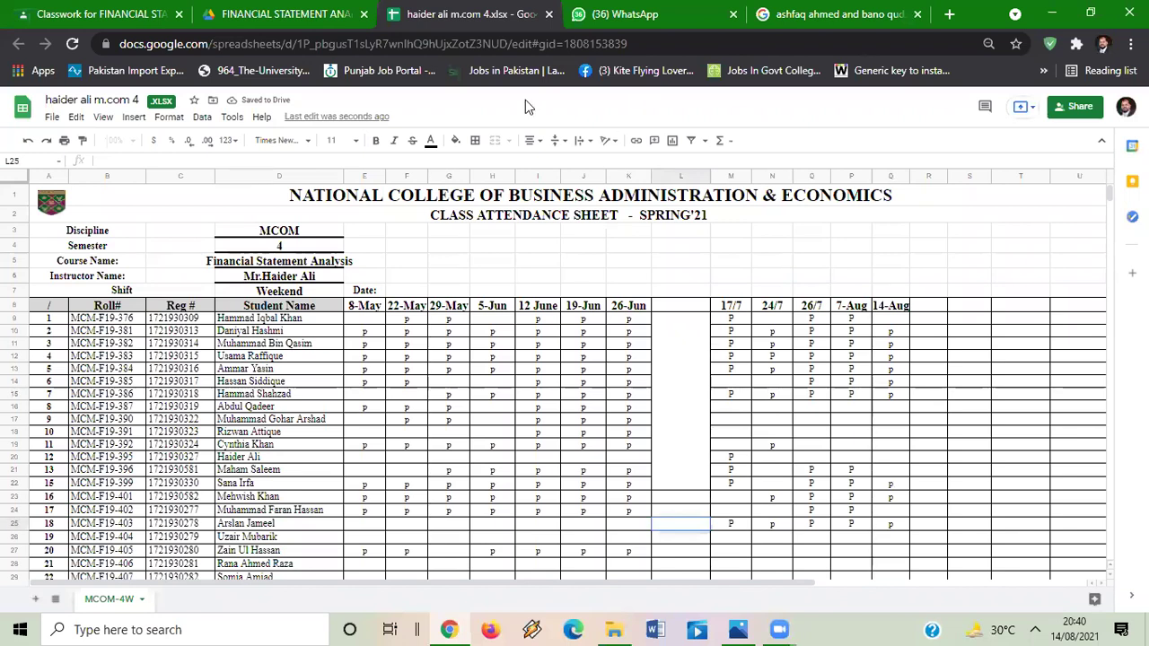
- Mark the students in rows 21 and 22 present for 14-Aug with p in Q21 and Q22, and close the M.Com 4 sheet
click(548, 15)
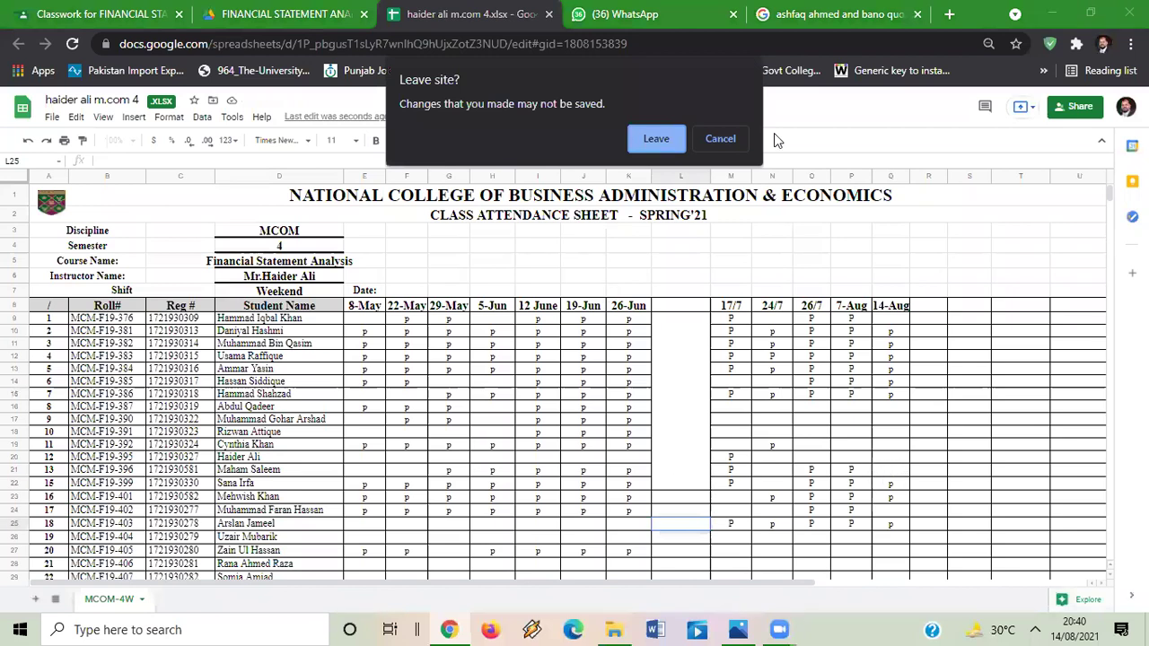
click(720, 139)
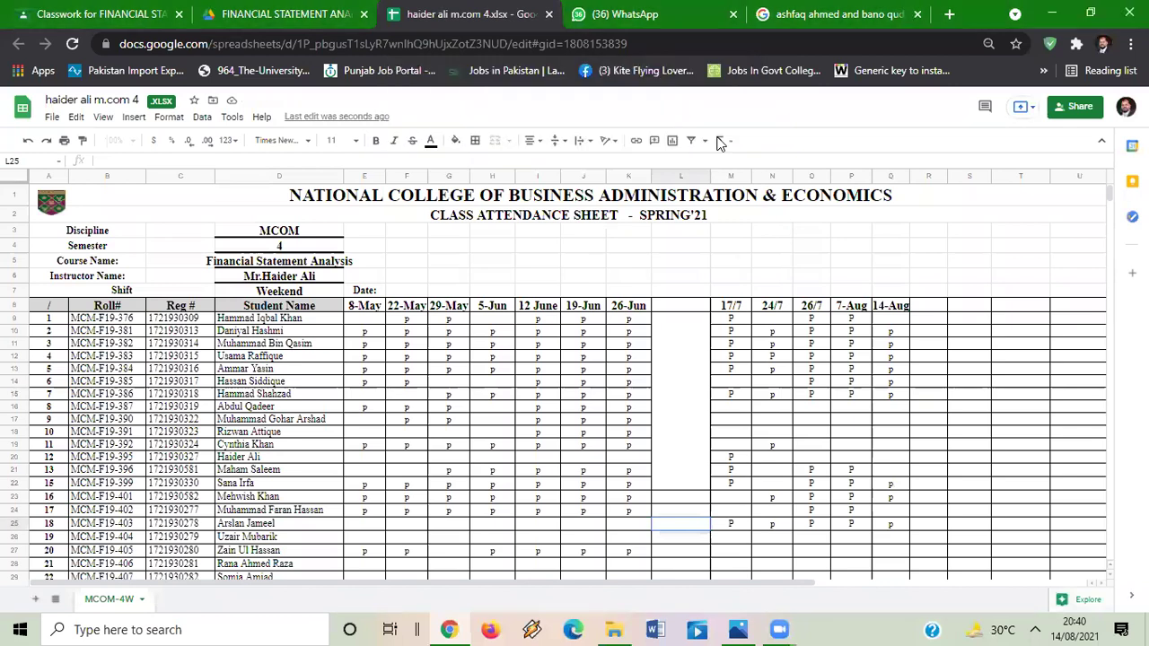
click(885, 473)
text(p)
key(Return)
text(p)
click(943, 482)
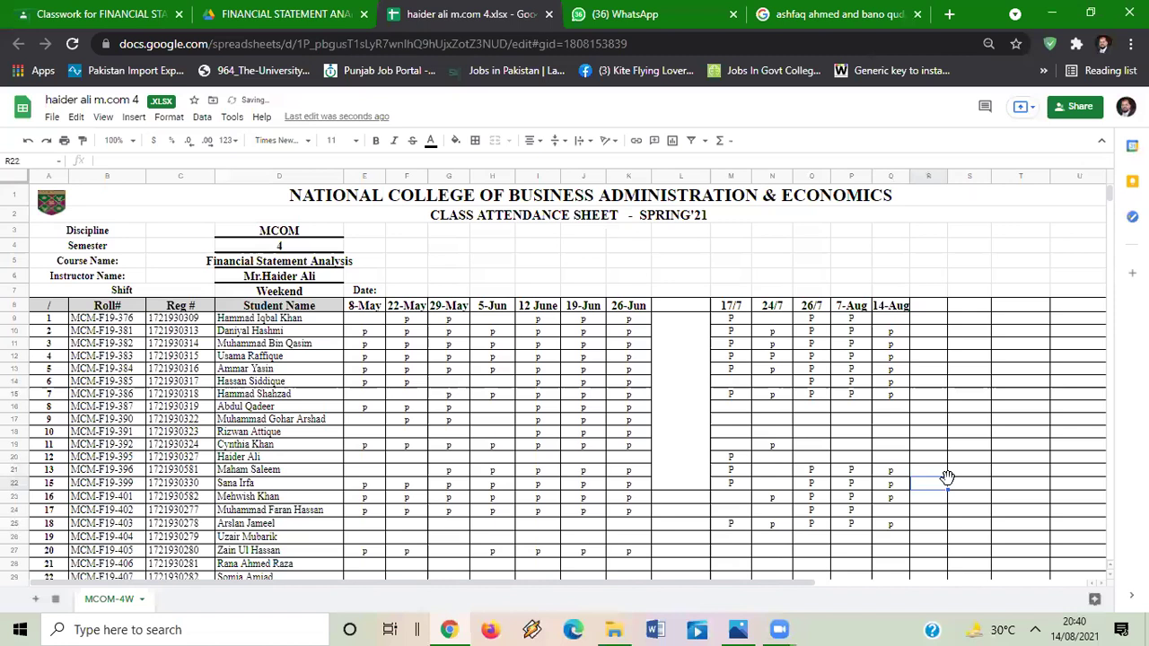
click(550, 14)
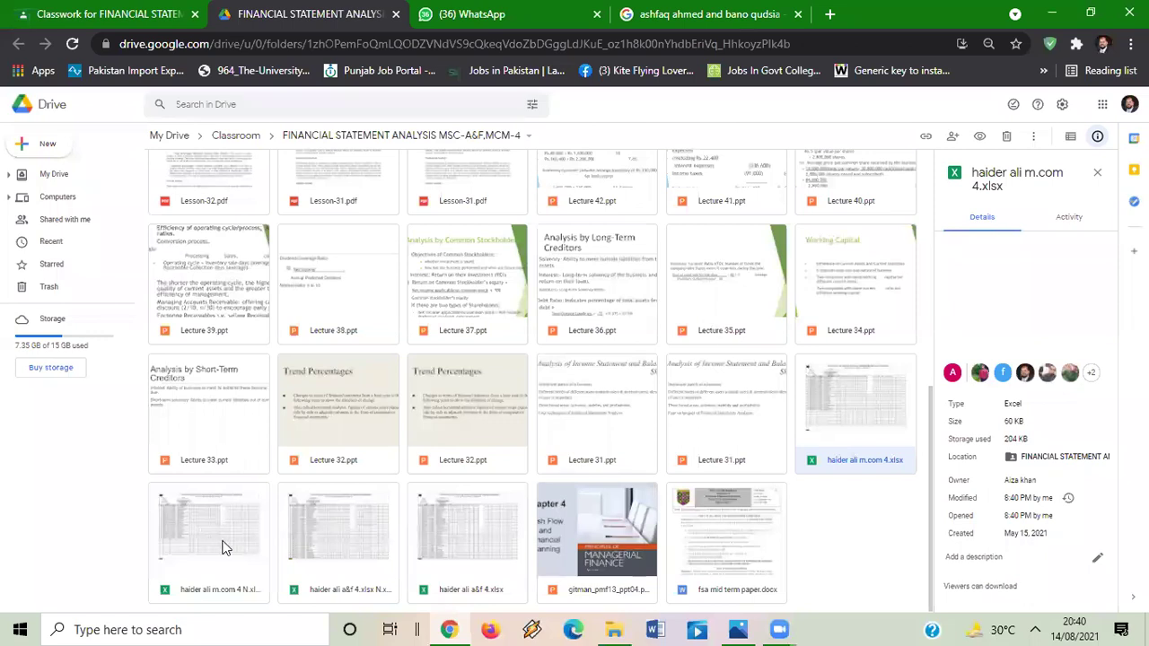
- Open the a&f 4.xlsx N attendance file from the Drive folder and change the date header in cell P8 to 8- august
double_click(348, 535)
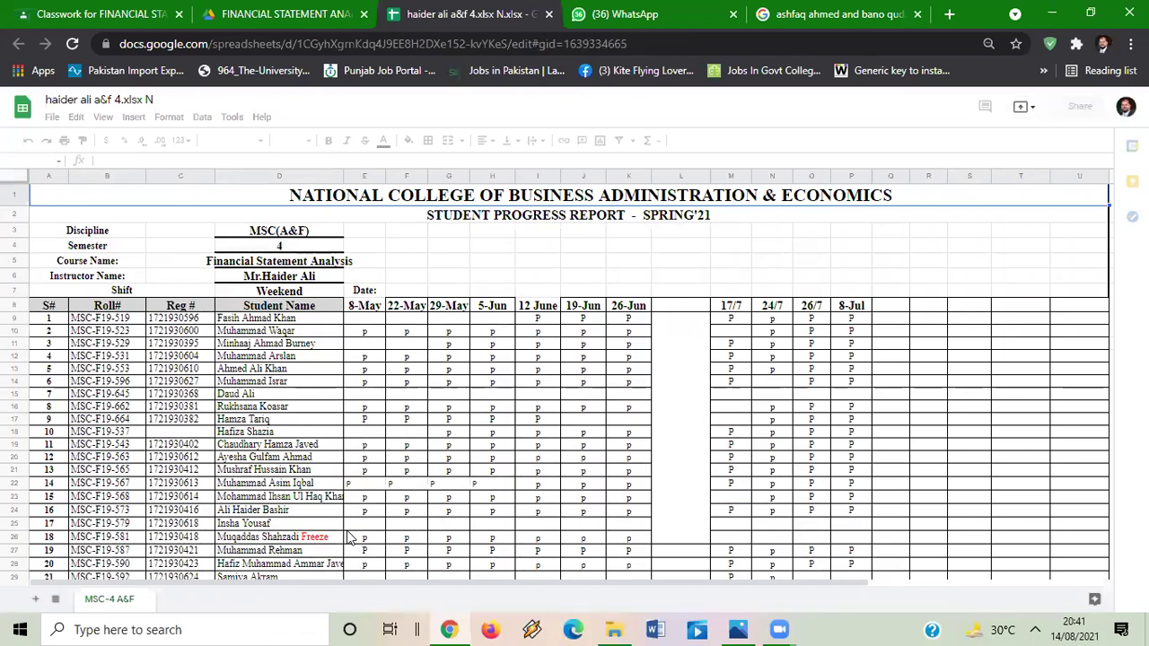
click(855, 307)
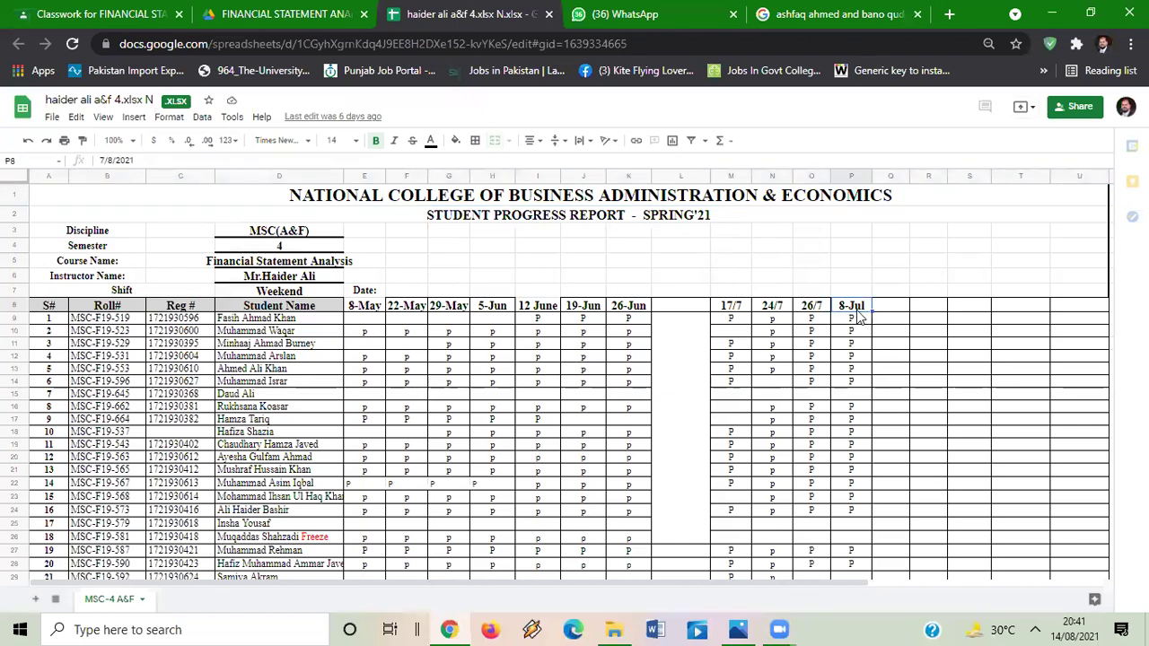
double_click(864, 305)
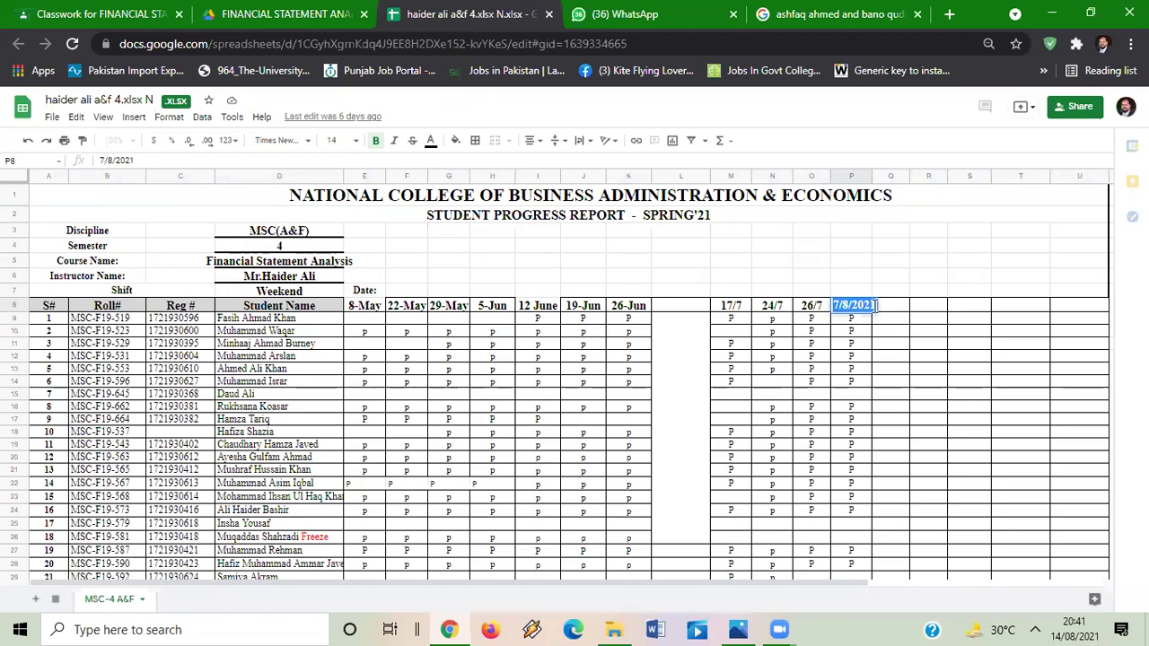
text(8)
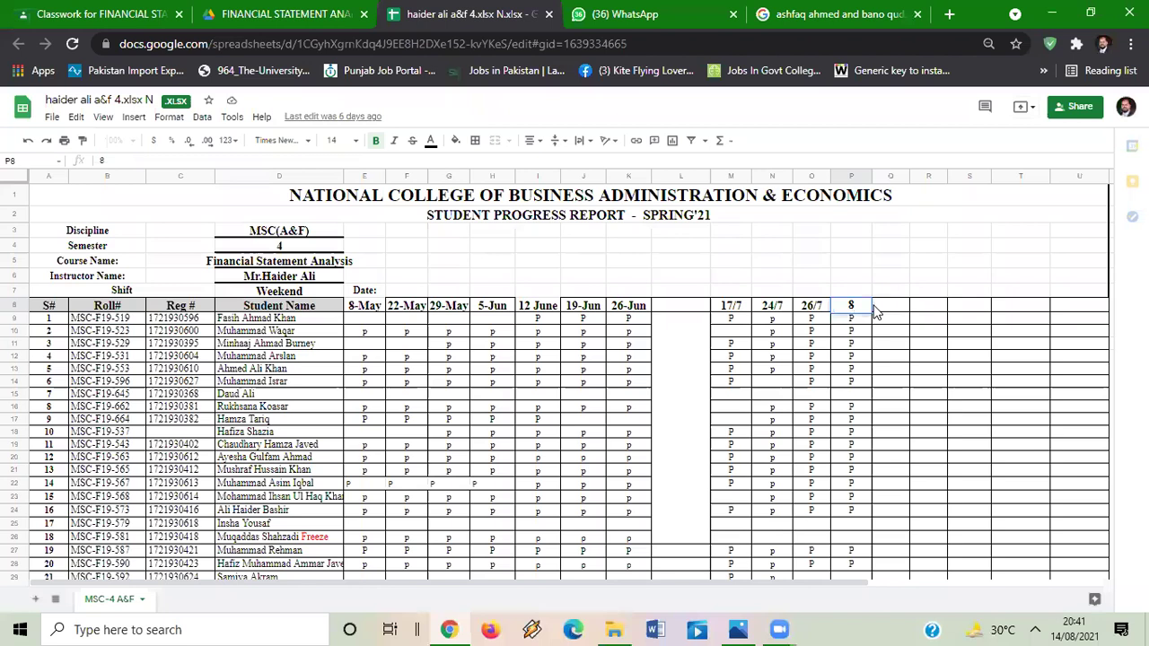
text(-ma)
key(BackSpace)
key(BackSpace)
text(august)
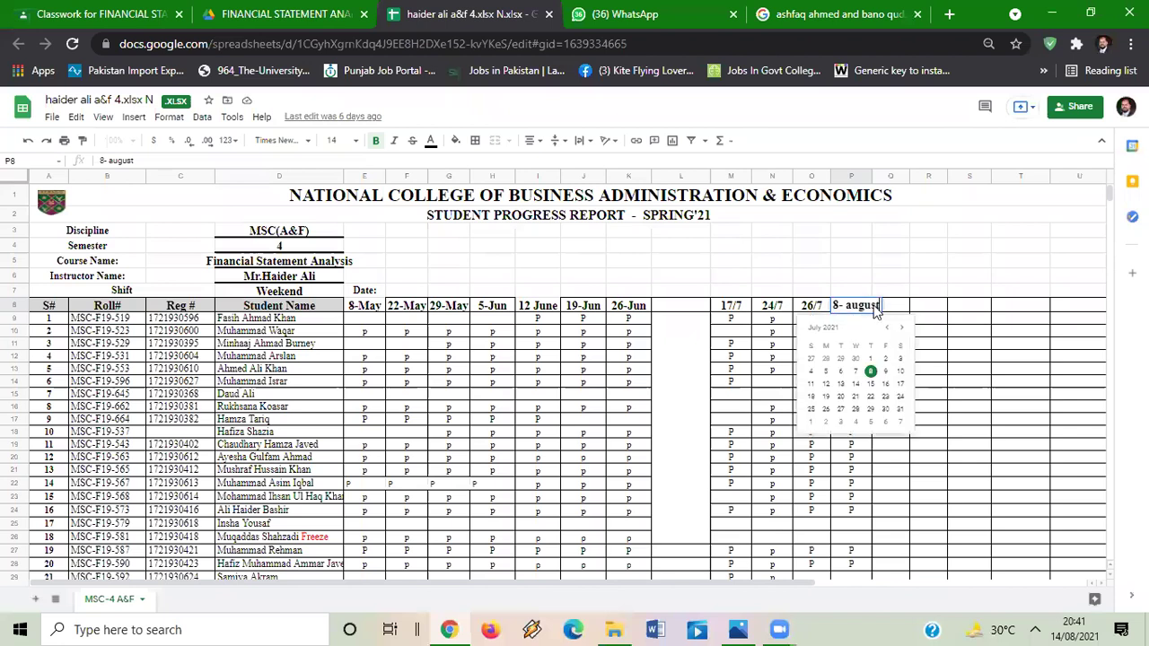
- Add 14 aug as the new attendance date header in cell Q8 of the MSC-4 A&F sheet
click(876, 310)
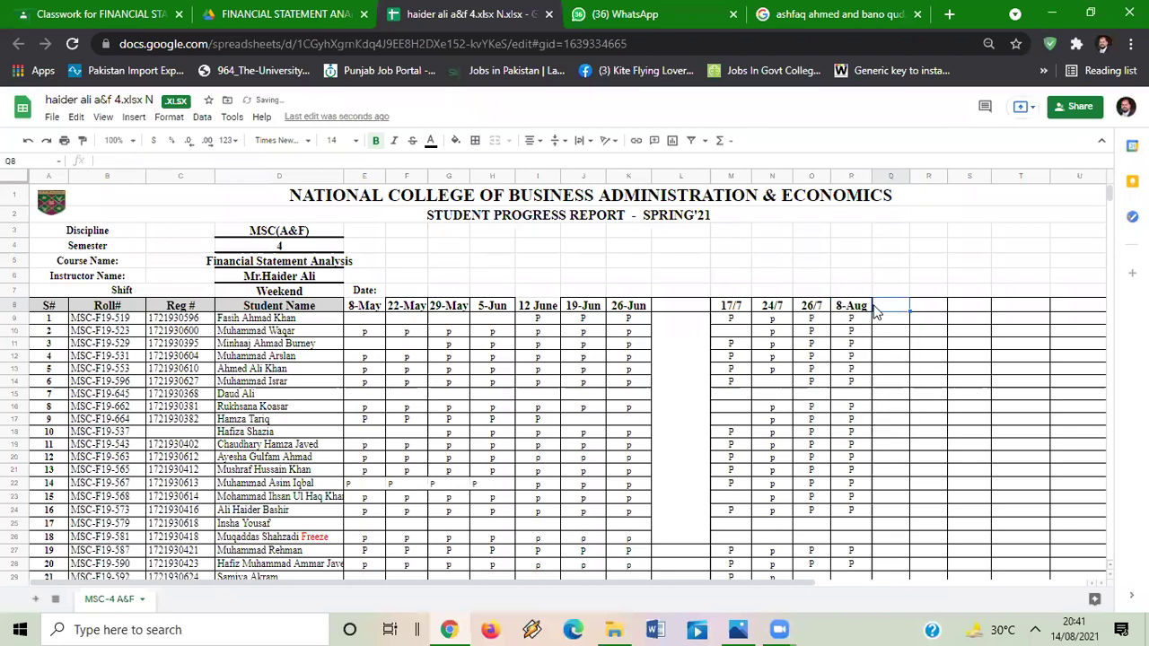
text(14 aug)
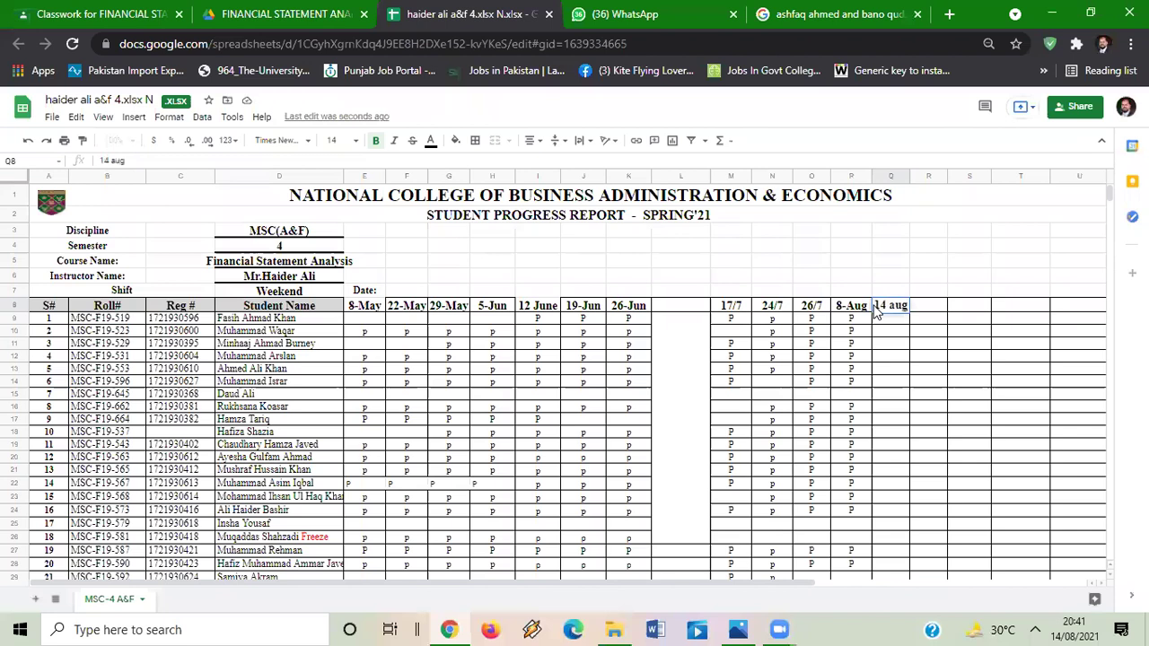
key(Tab)
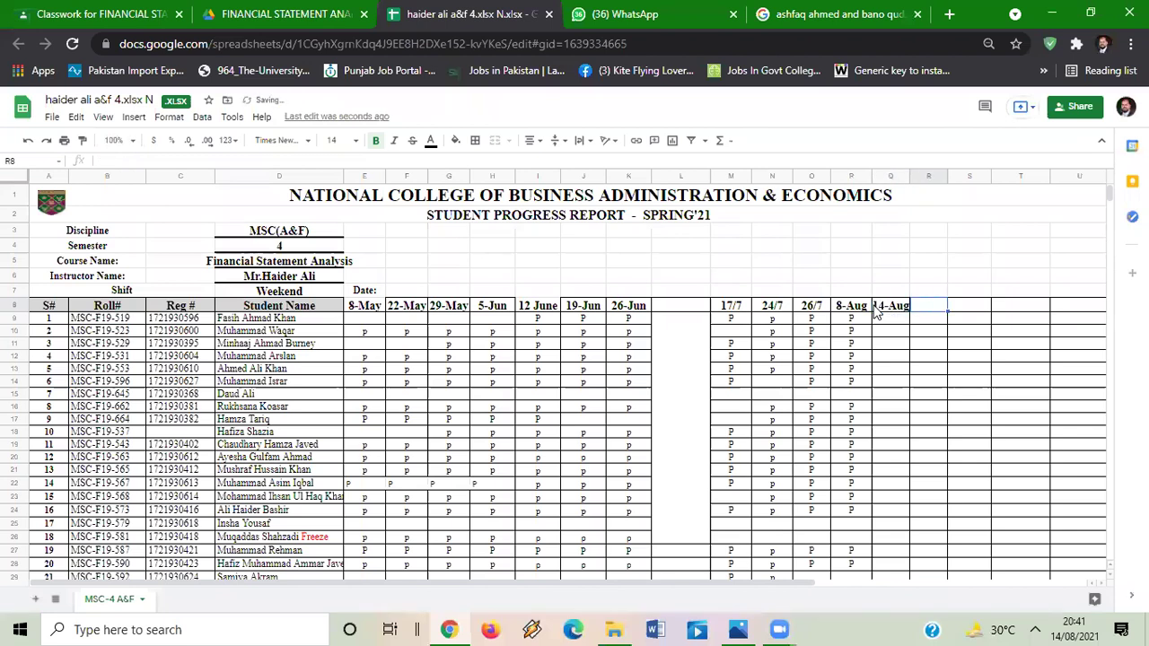
- Mark attendance for 14-Aug with p in cells Q9, Q11, Q12 and Q13 of the MSC-4 A&F sheet
click(883, 325)
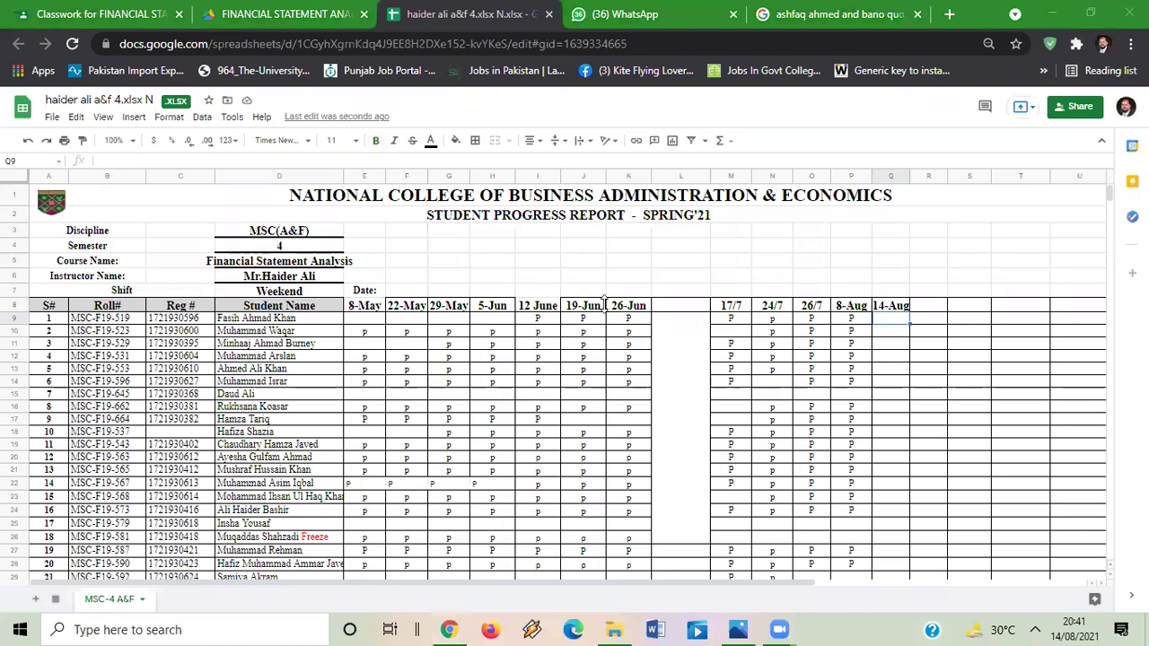
click(897, 326)
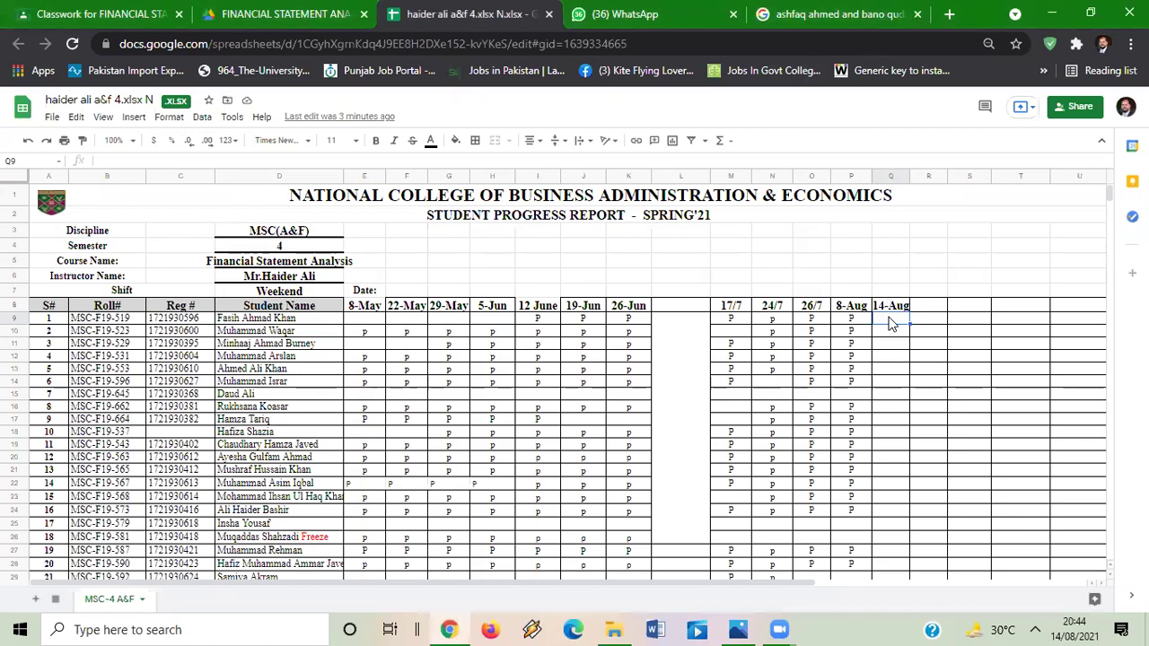
key(Return)
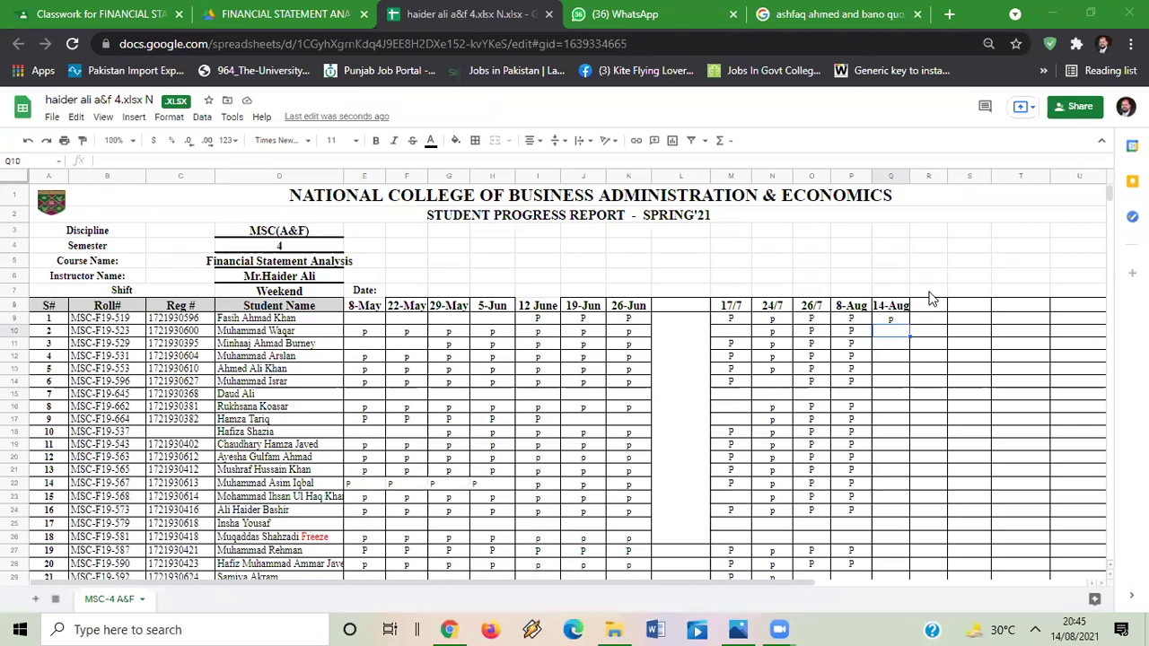
click(893, 346)
text(p)
key(Return)
text(p)
key(Return)
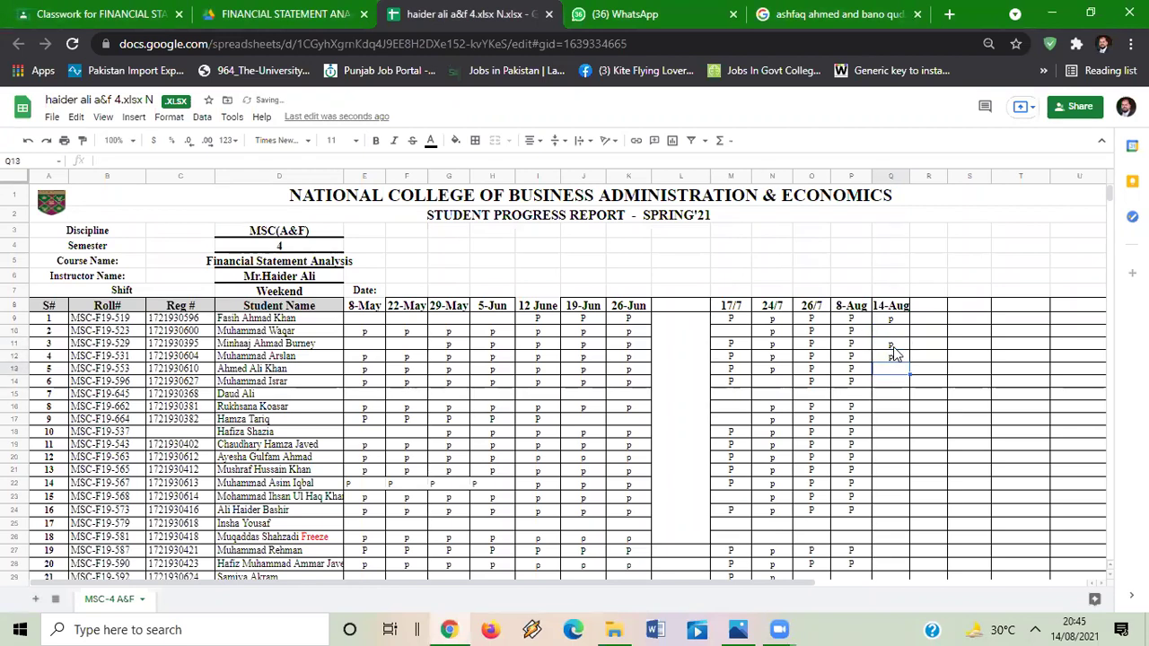
text(p)
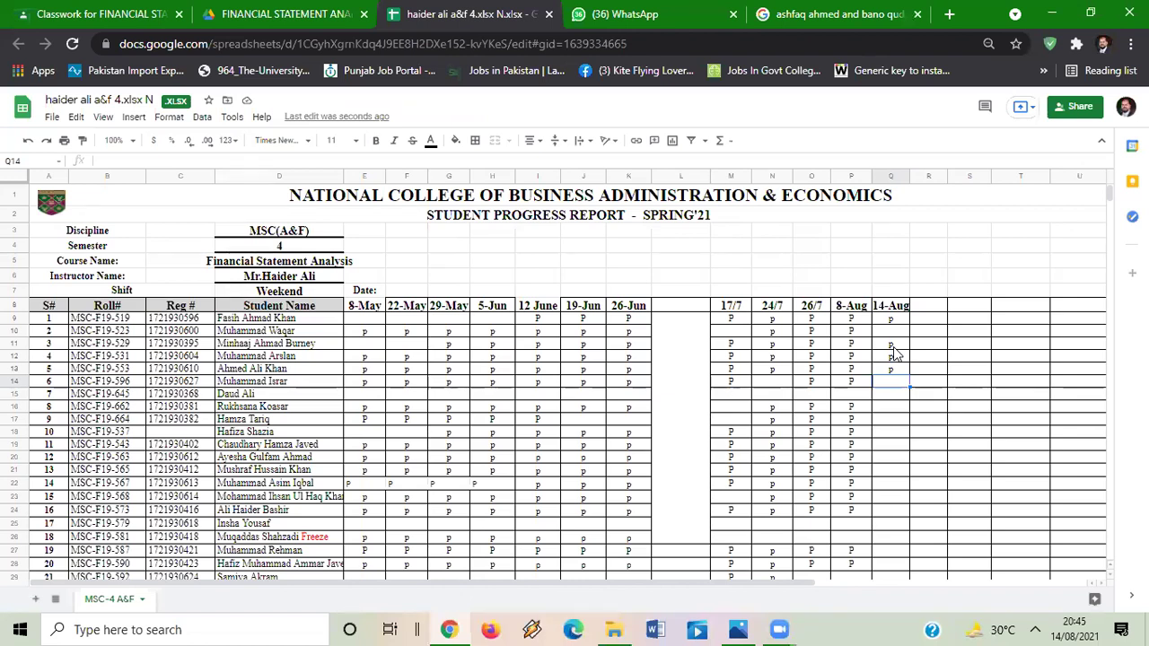
- Mark the student in row 17 present for 14-Aug with p in cell Q17
key(Down)
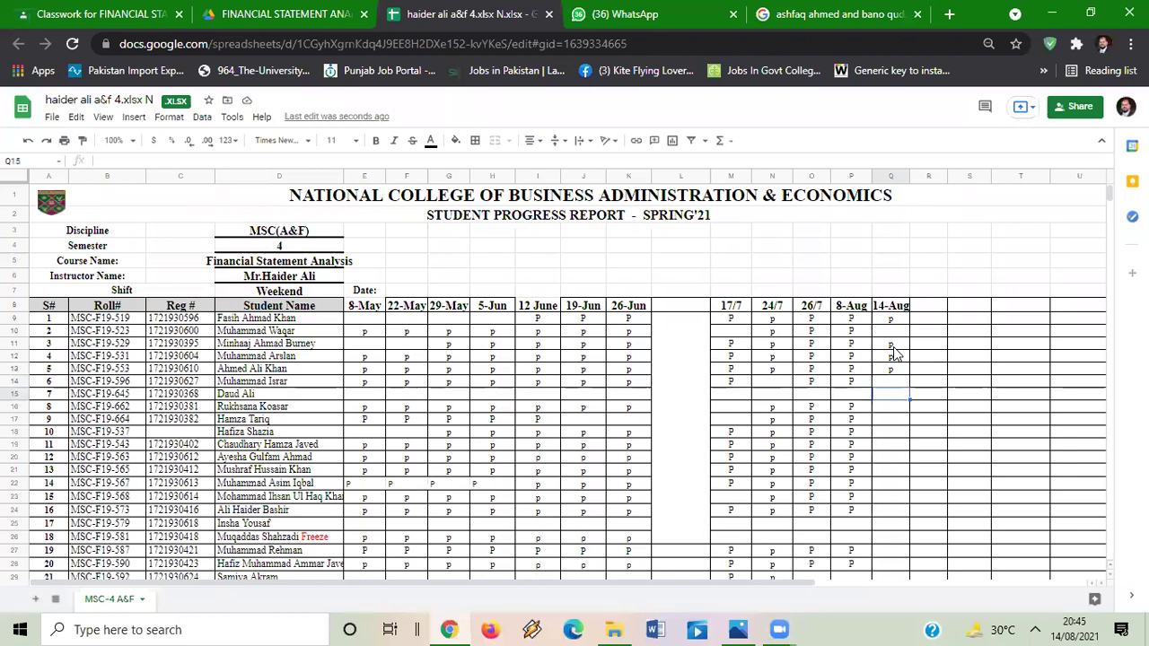
key(Down)
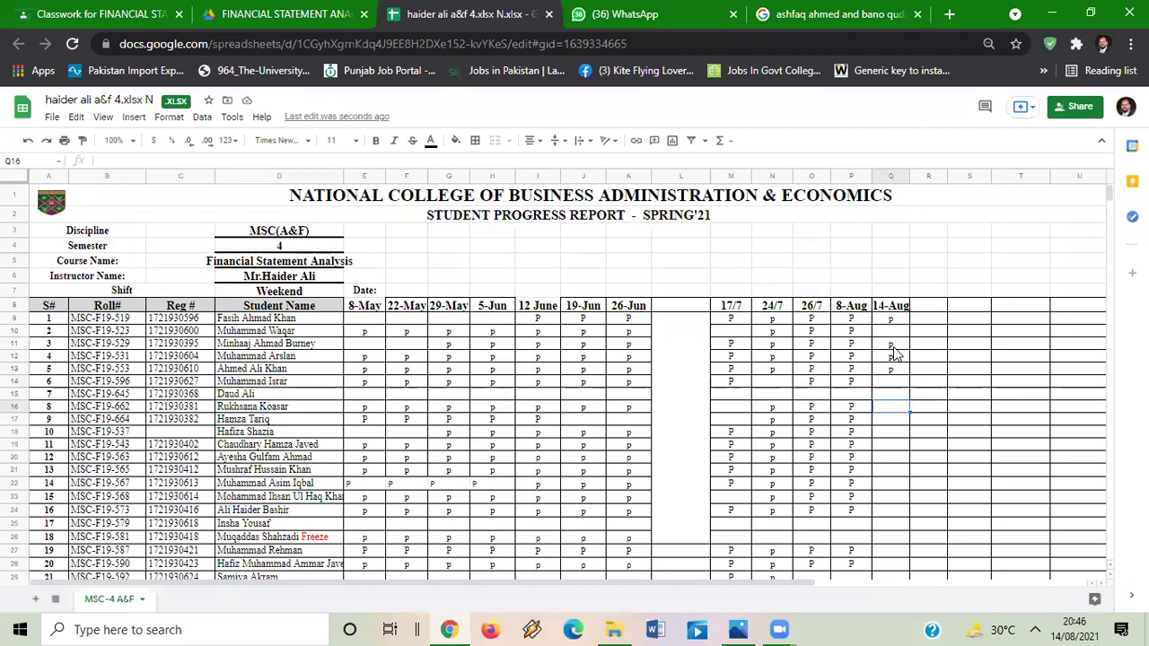
key(Down)
text(p)
key(Return)
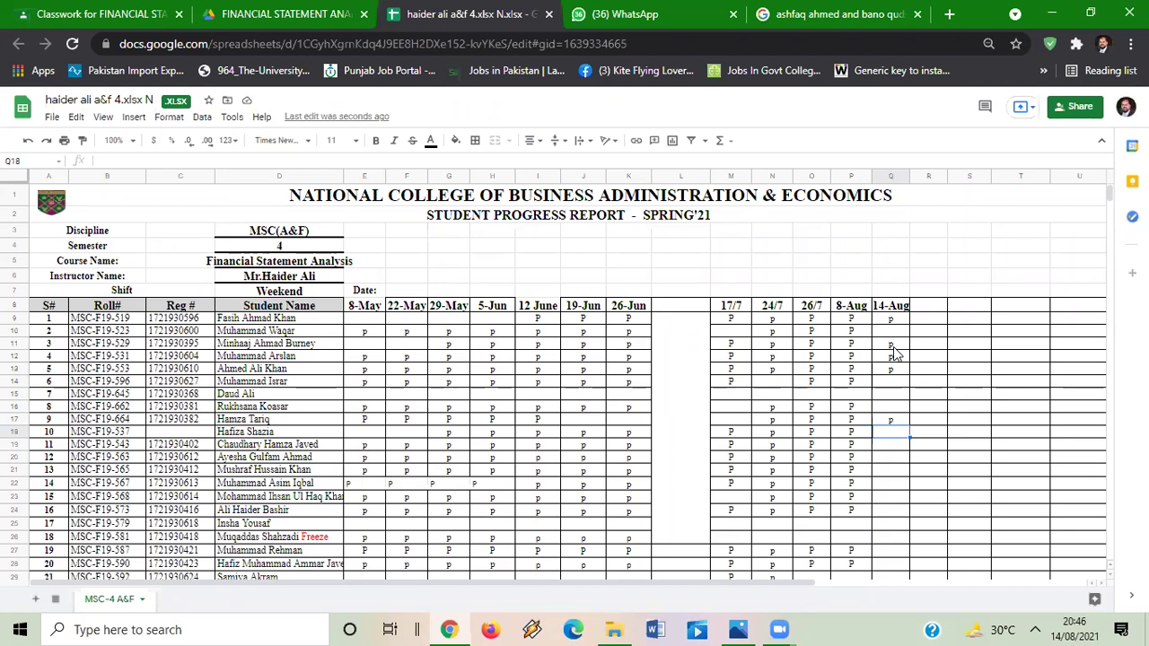
- Mark the four students in rows 19 to 22 present for 14-Aug with p in Q19 through Q22
key(Down)
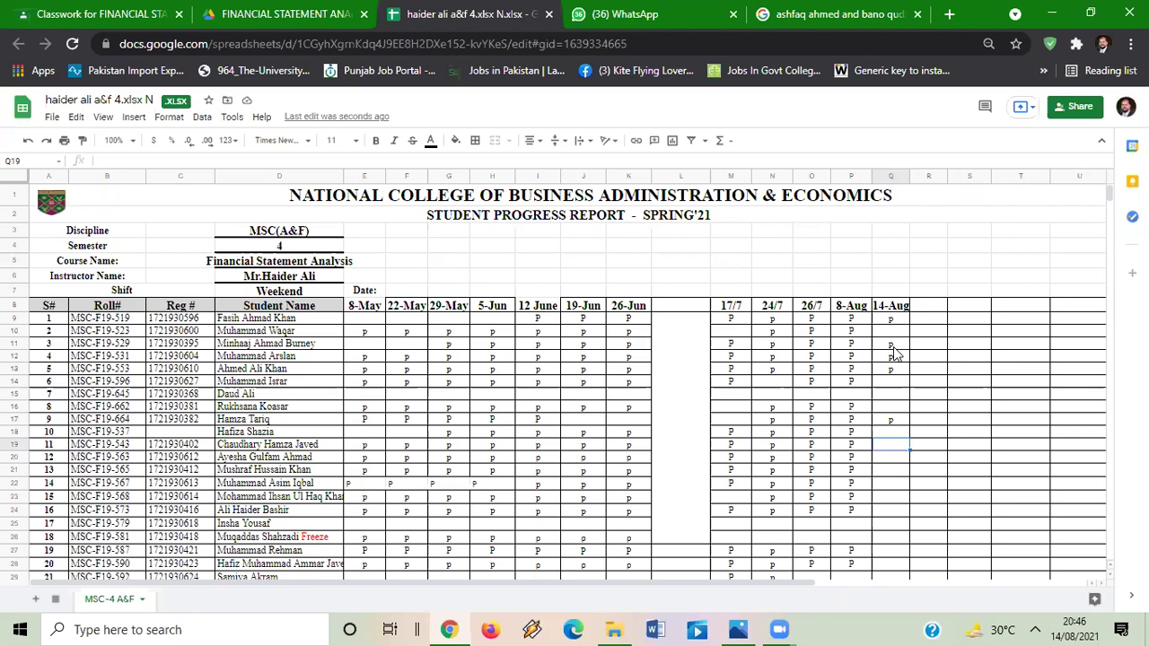
text(p)
key(Return)
text(p)
key(Return)
text(p)
key(Return)
text(p)
key(Return)
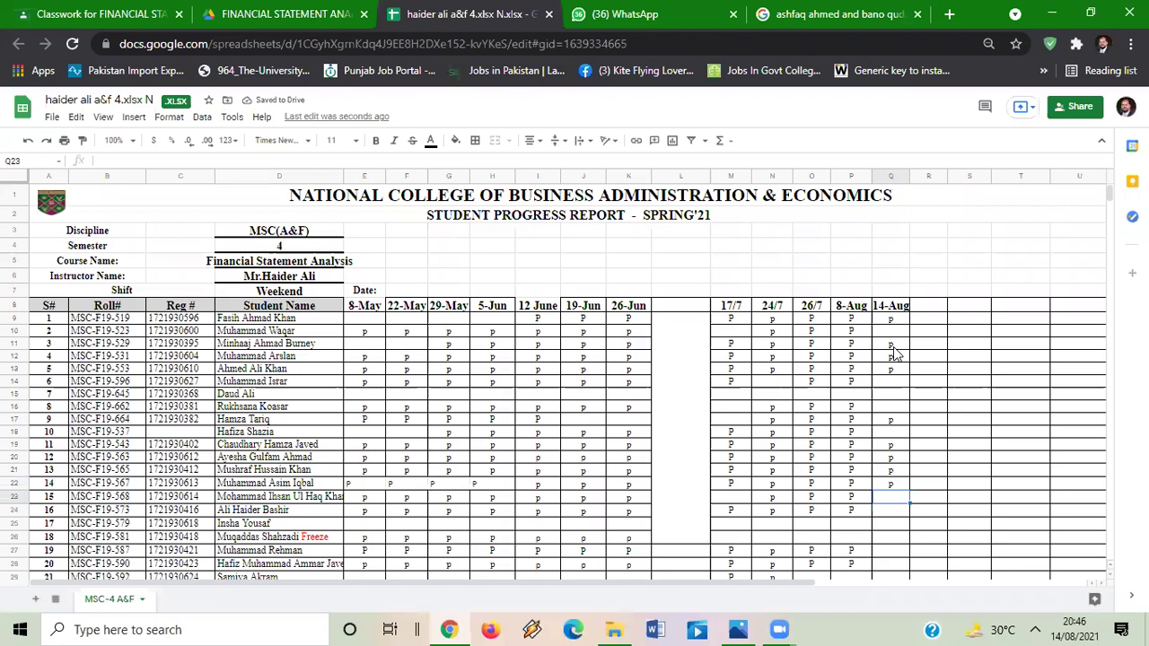
- Enter p for 14-Aug in cells Q24, Q27 and Q28, leaving Q23, Q25 and Q26 blank
key(Return)
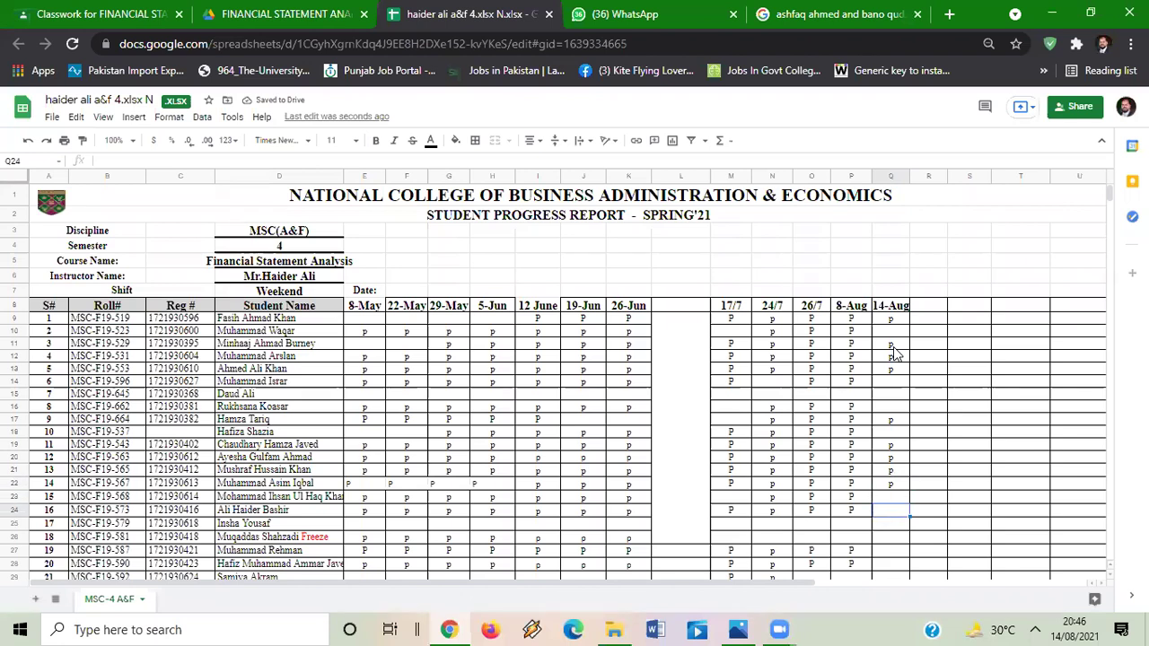
text(p)
key(Return)
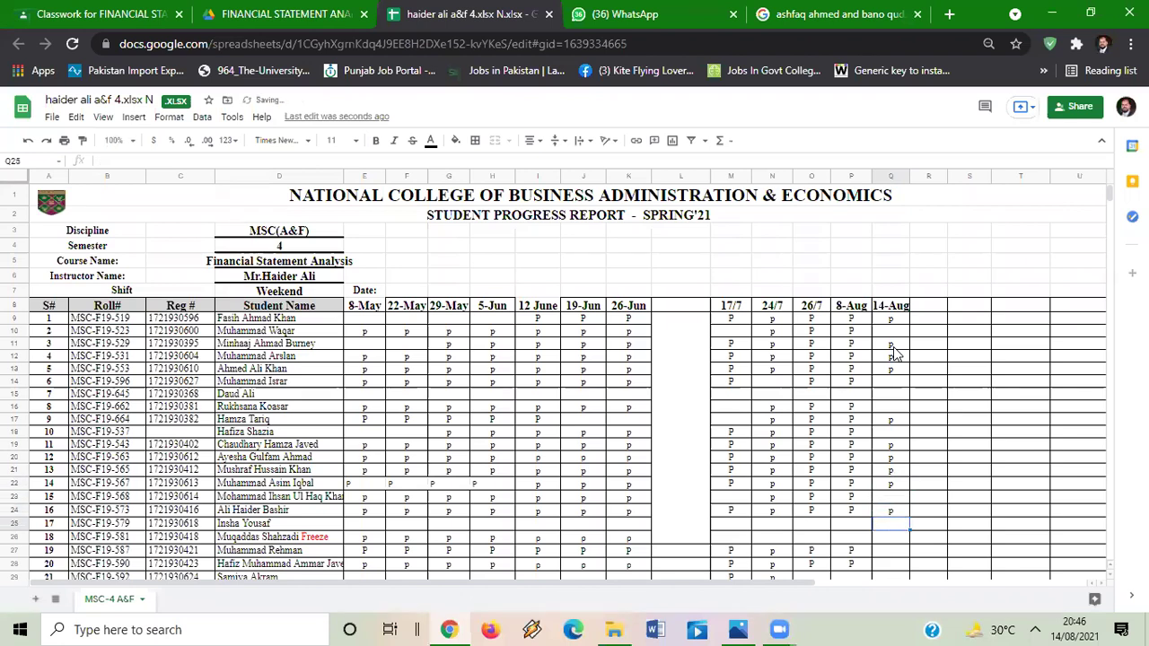
key(Return)
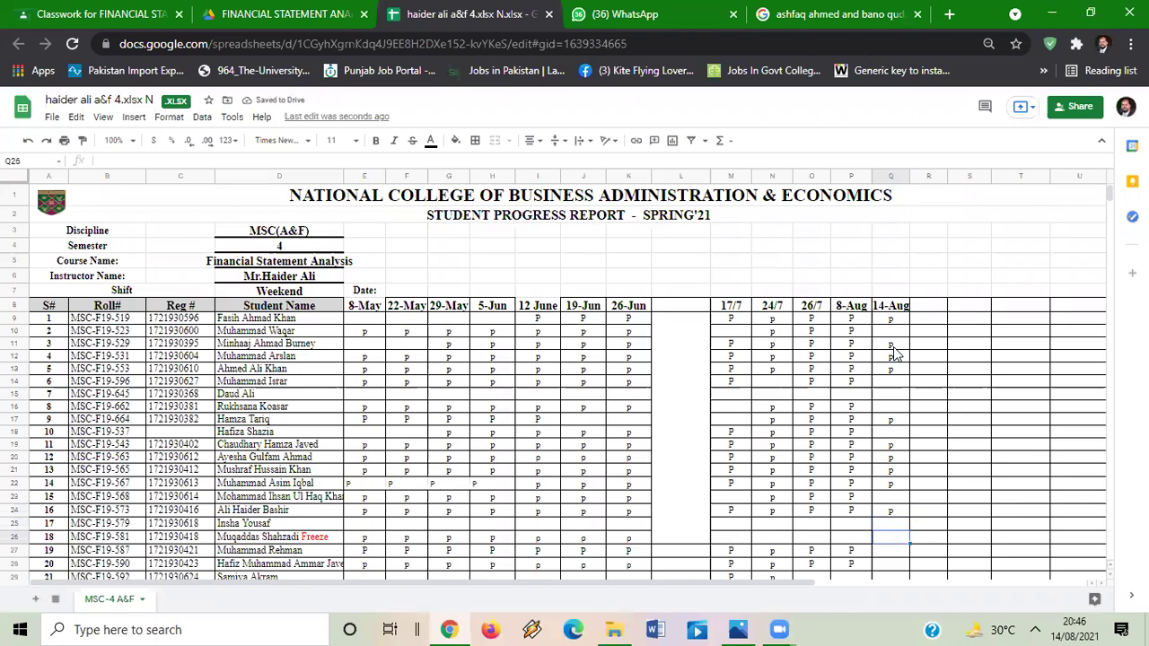
key(Return)
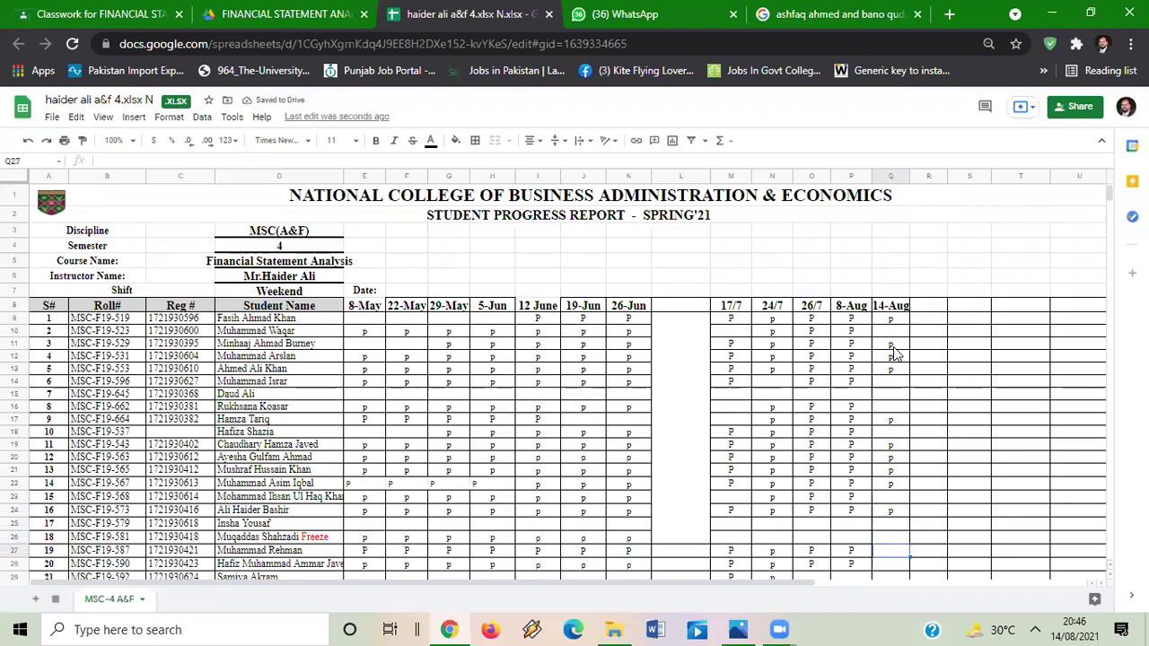
text(p)
key(Return)
text(p)
key(Return)
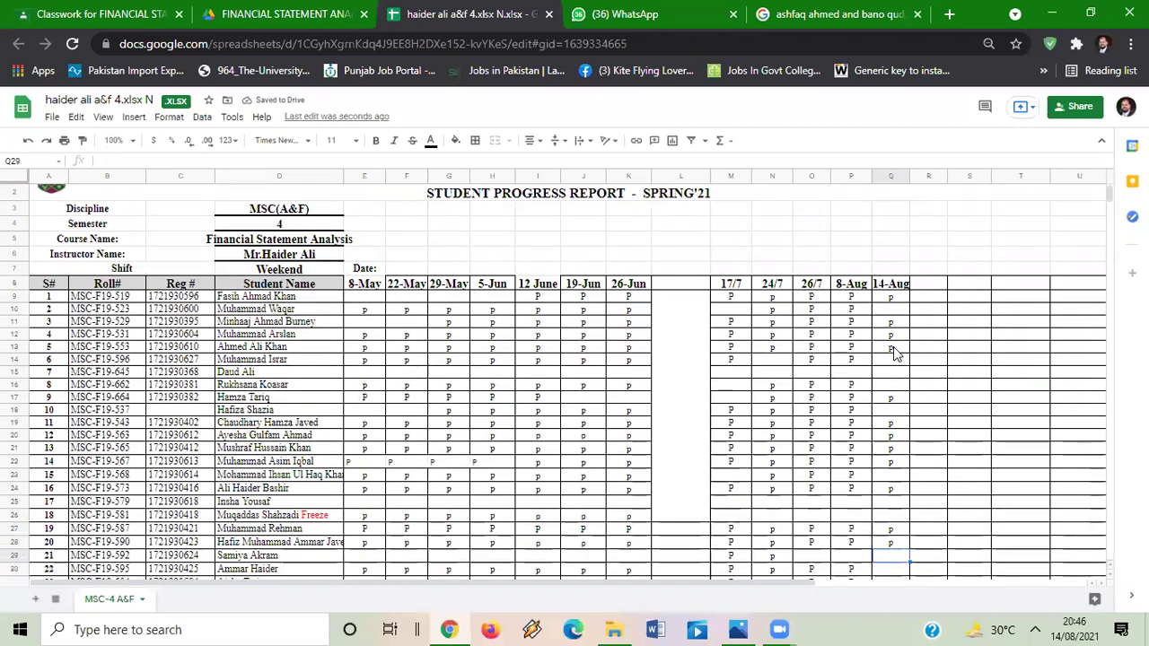
- Mark the students in rows 30 and 31 present for 14-Aug with p in Q30 and Q31
key(Return)
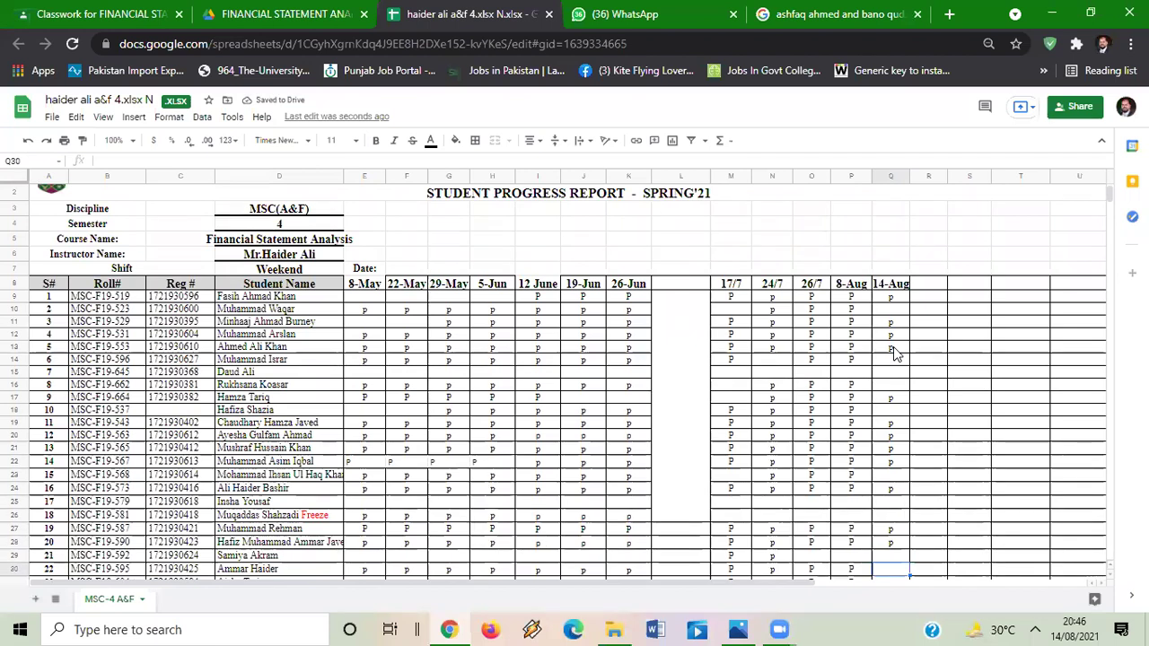
text(p)
key(Return)
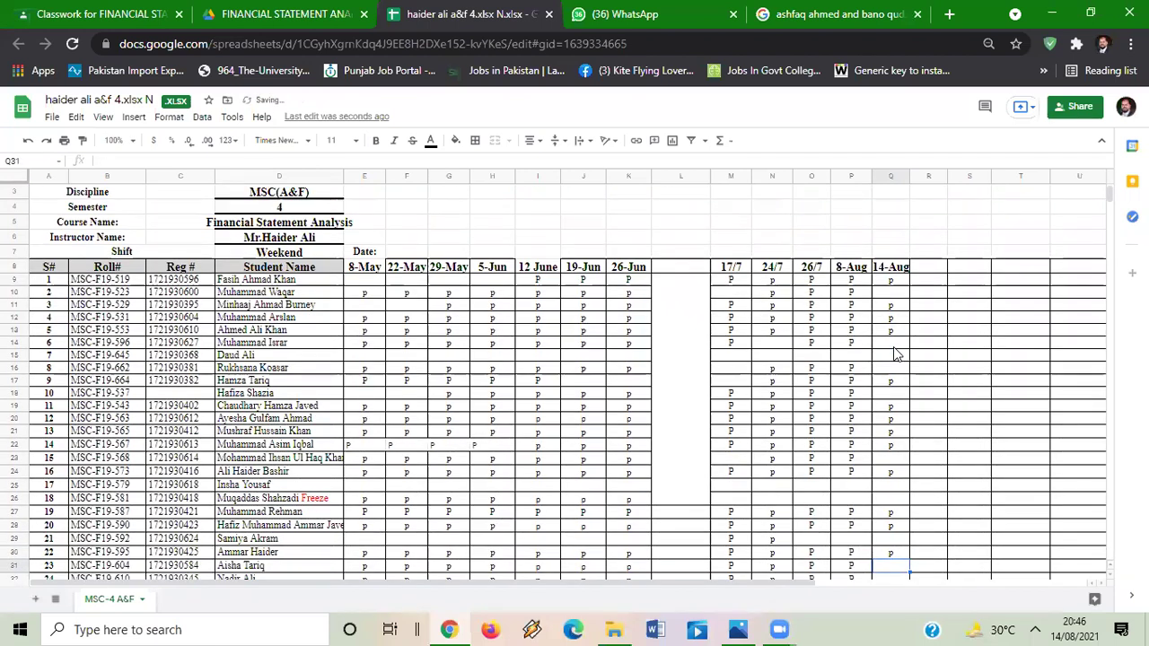
text(p)
key(Return)
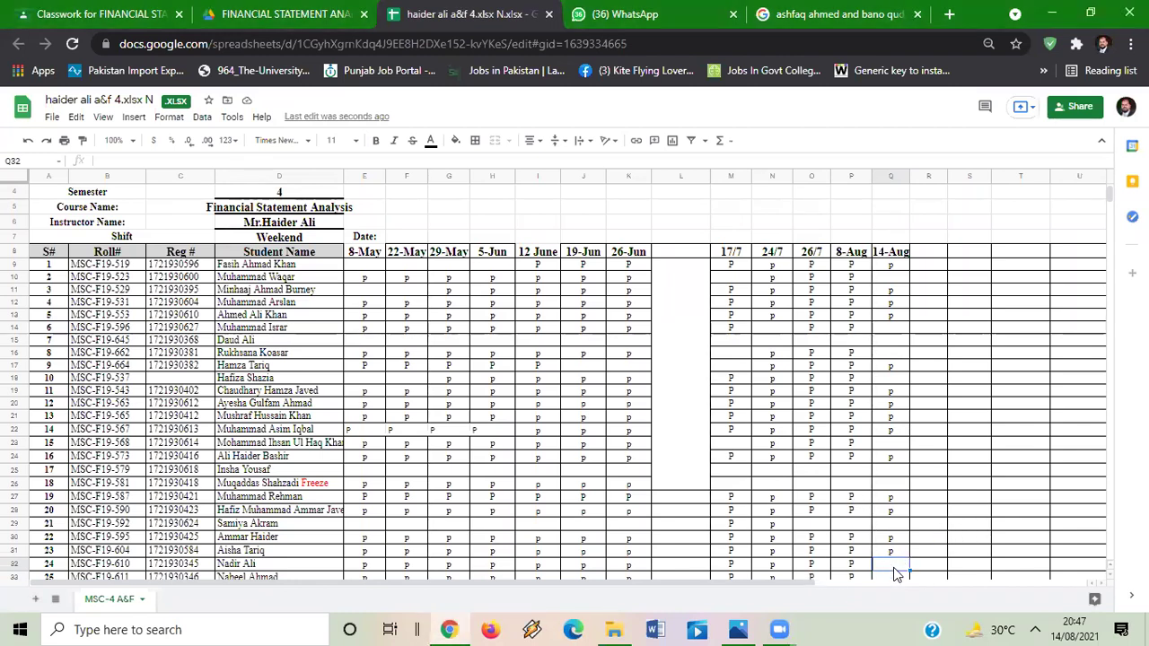
- Skip row 32 and mark the student in row 33 present for 14-Aug with p in Q33
key(Down)
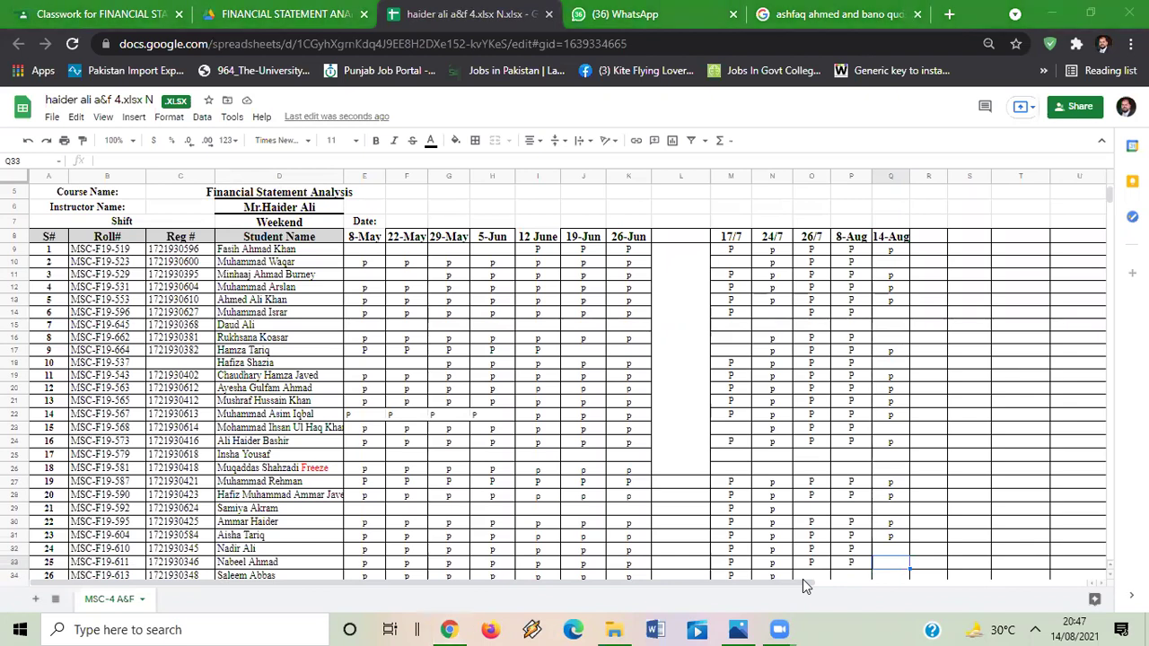
click(925, 563)
click(896, 561)
text(p)
key(Return)
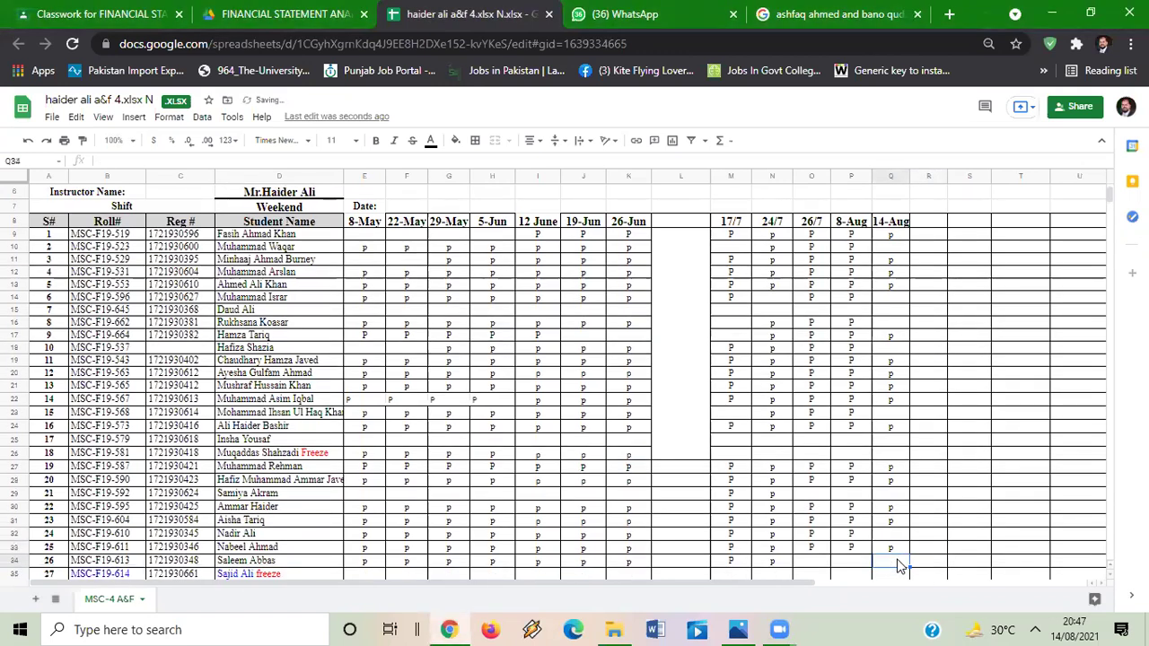
- Mark the students in rows 38 and 39 present for 14-Aug with p in Q38 and Q39
key(Down)
key(Down)
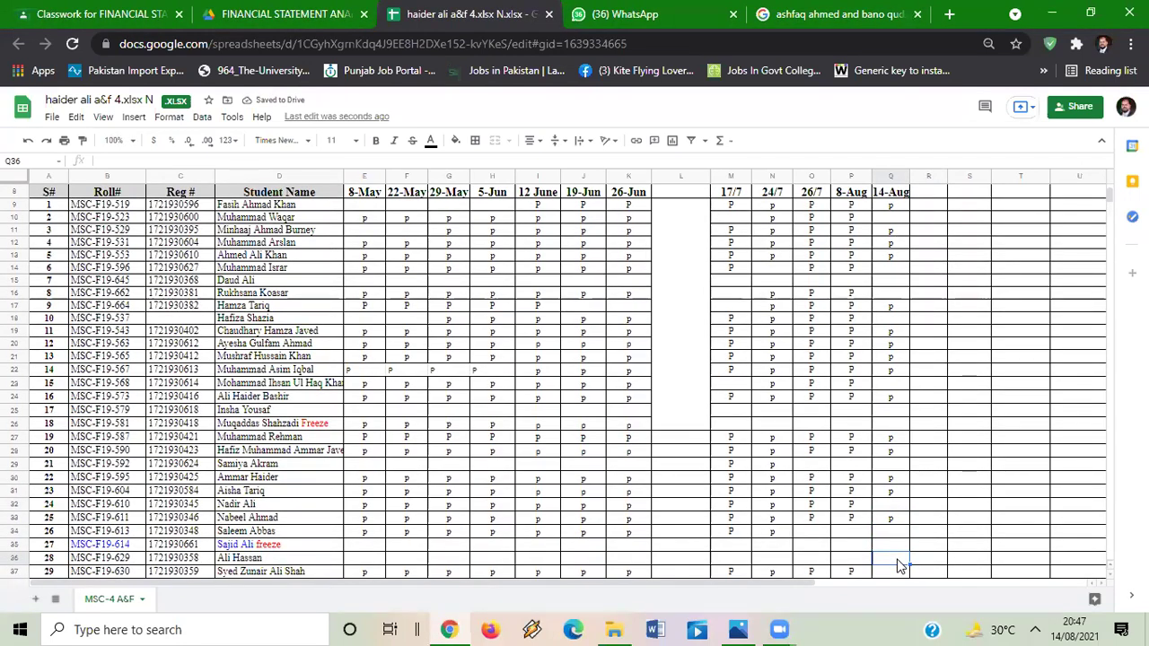
key(Down)
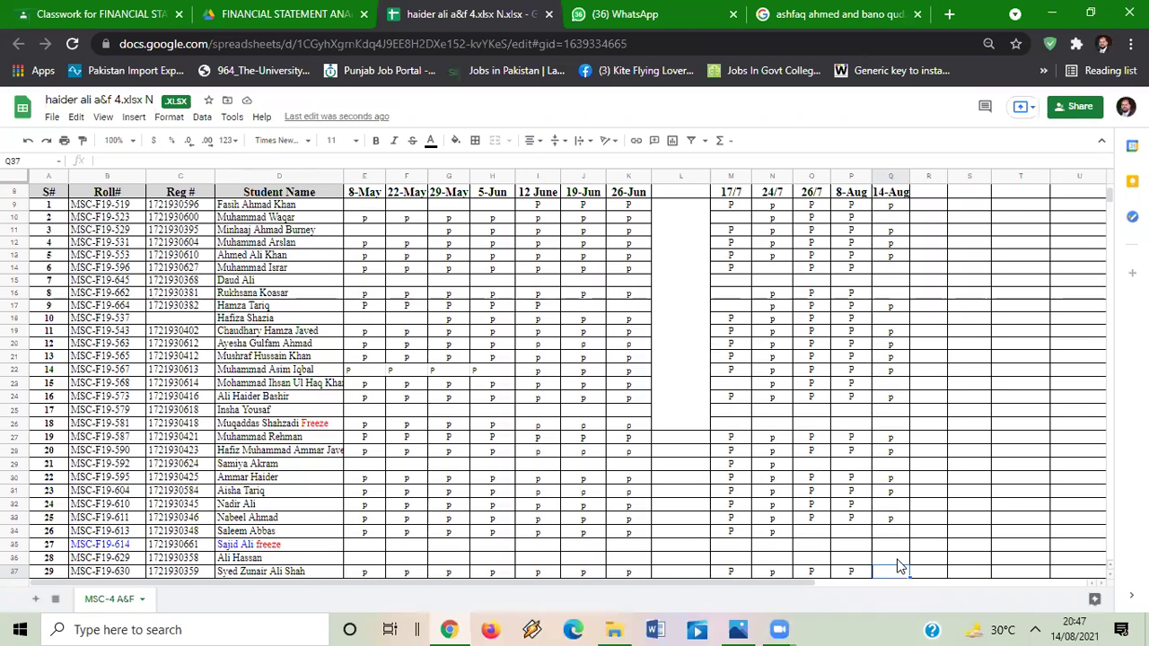
key(Down)
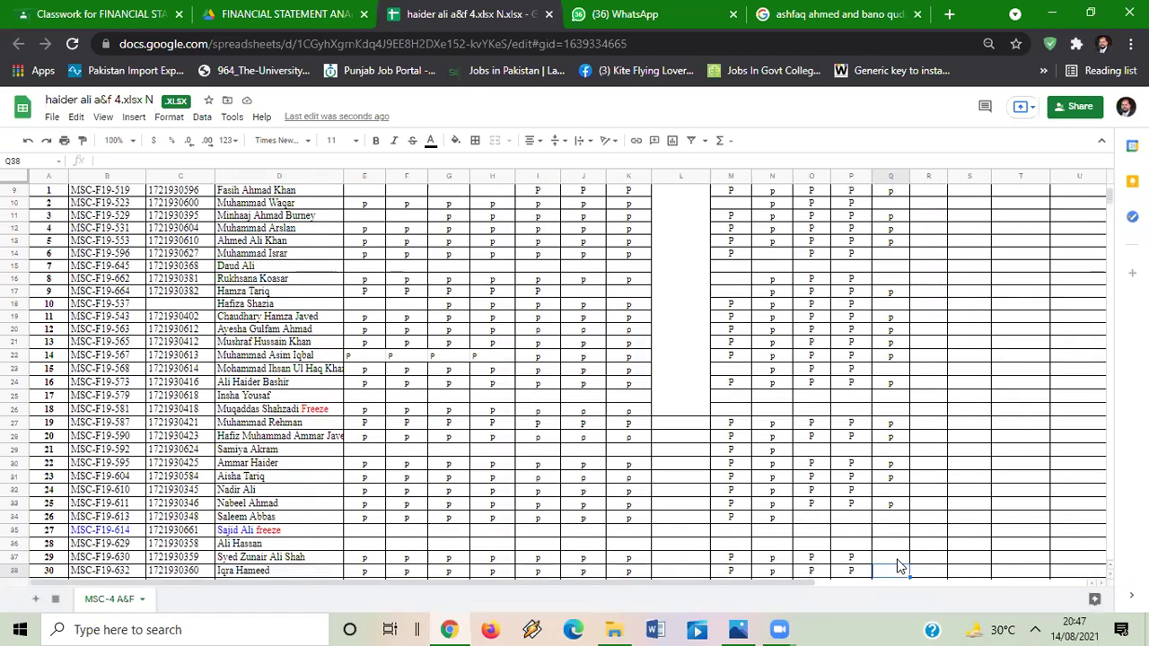
text(p)
key(Return)
text(p)
key(Return)
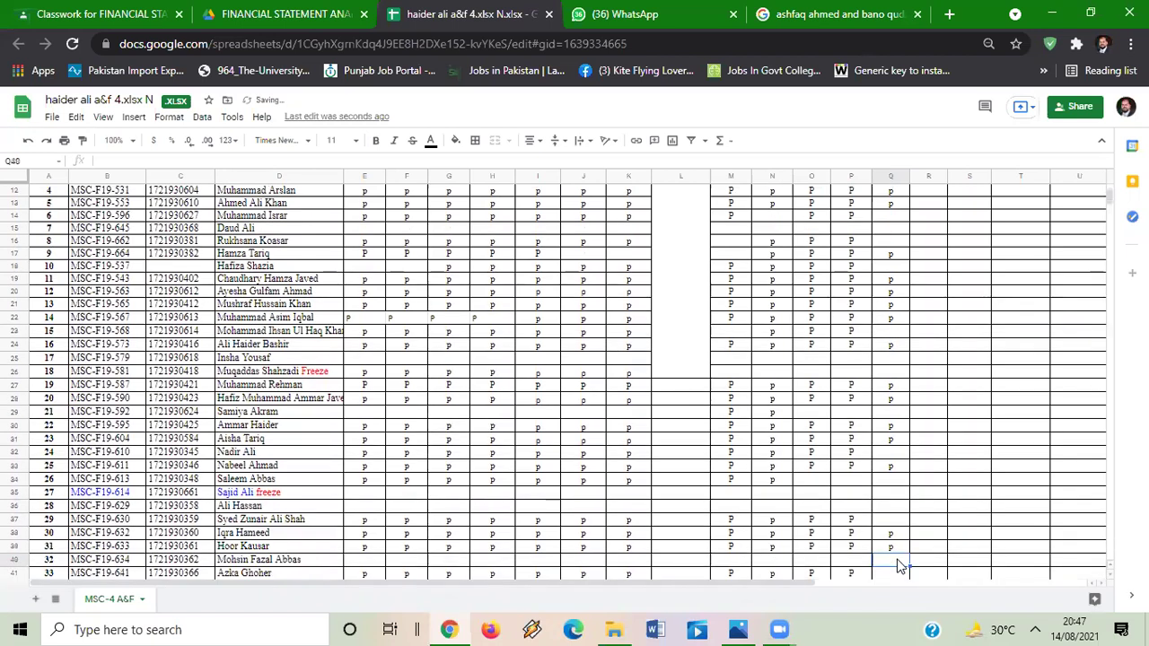
- Skip row 40 and enter p for 14-Aug in cells Q41 and Q42
key(Return)
text(p)
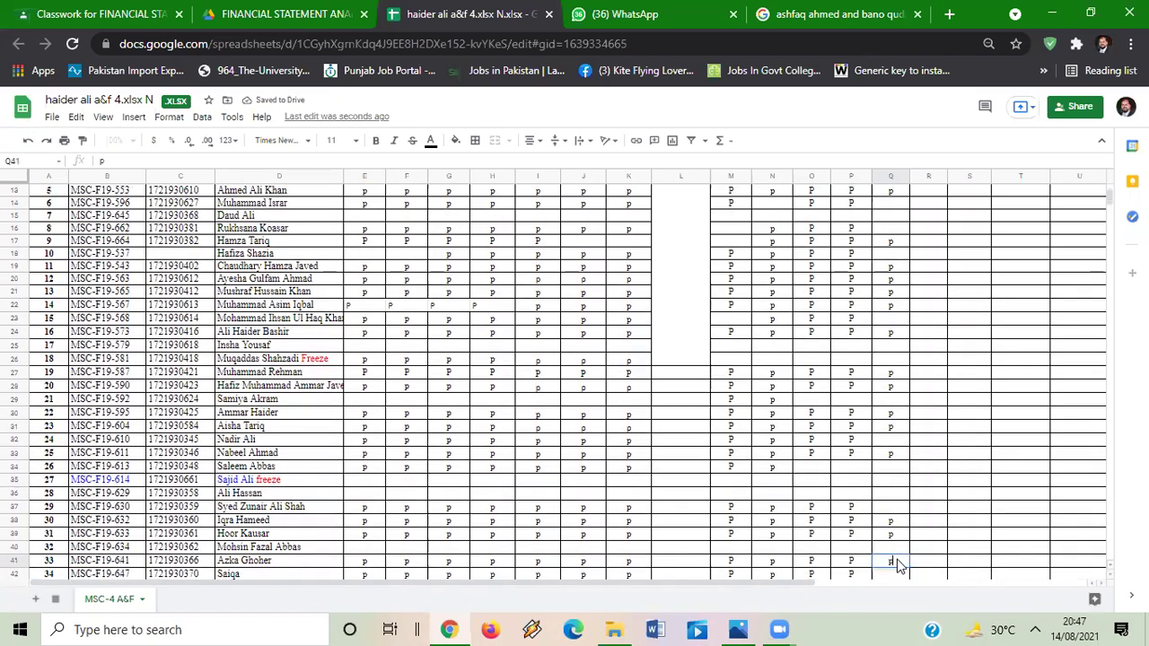
key(Return)
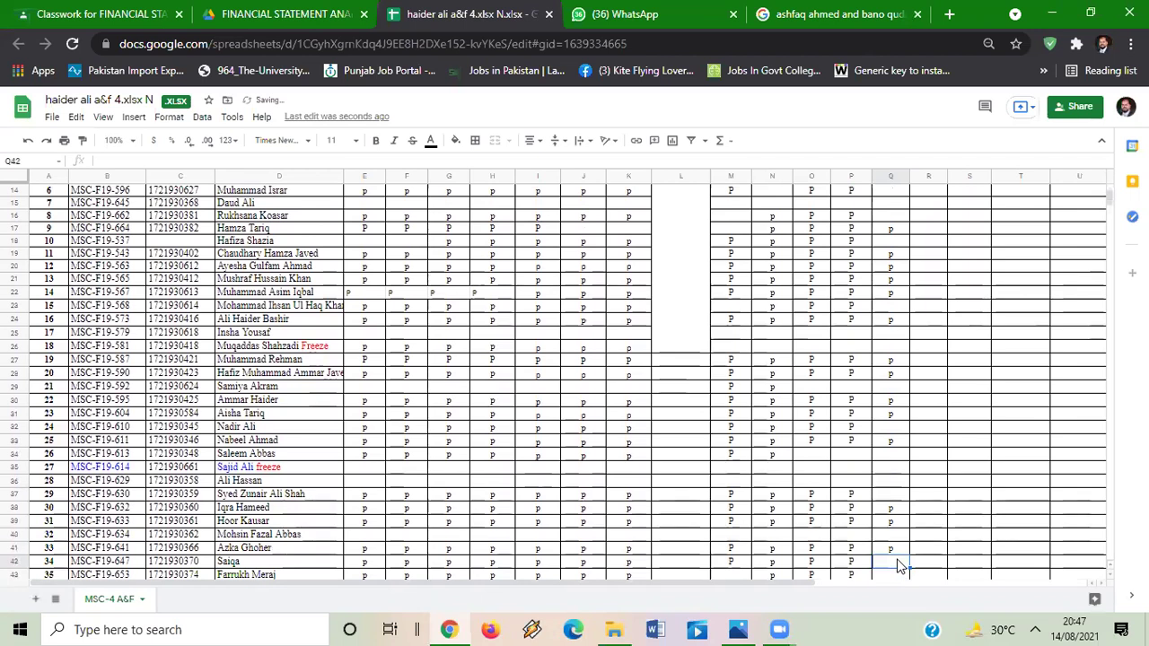
text(p)
key(Return)
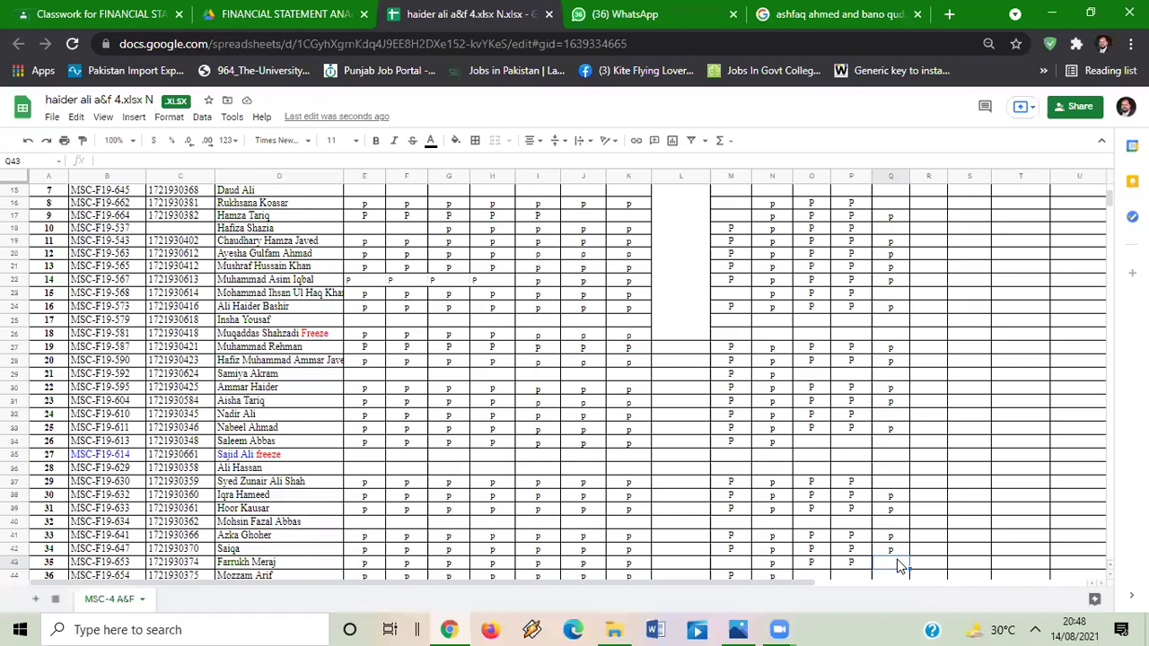
- Go back up the 14-Aug column and mark the skipped student in row 34 present with p in Q34
key(Up)
key(Up)
key(Up)
key(Up)
key(Up)
key(Up)
key(Up)
key(Up)
key(Up)
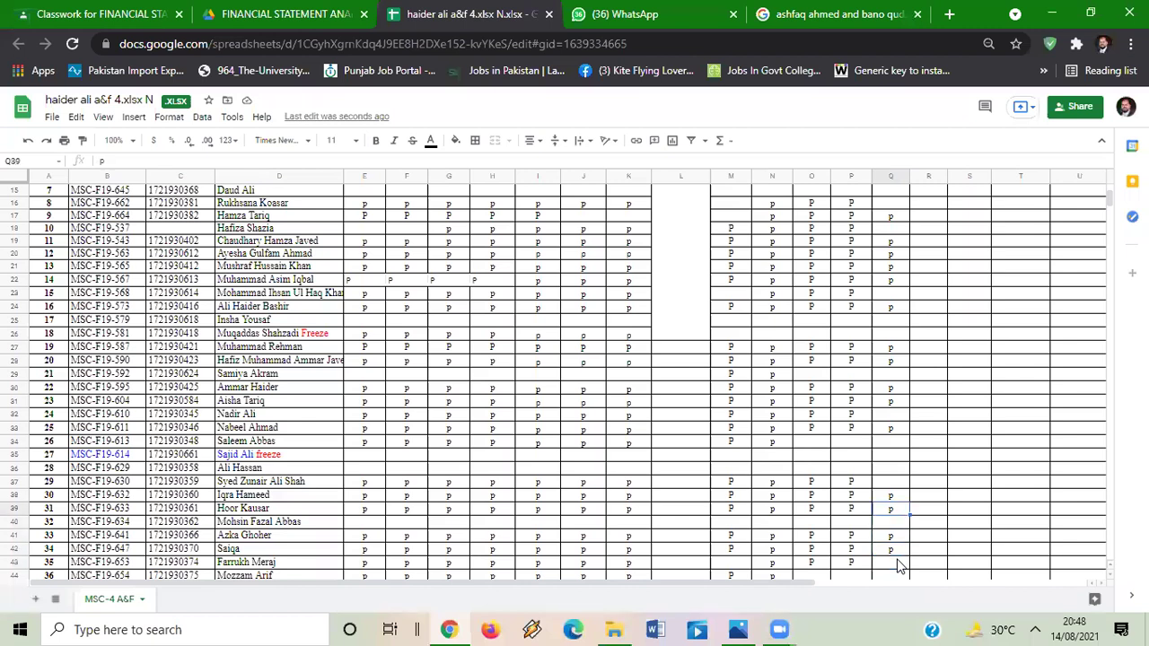
text(p)
key(Return)
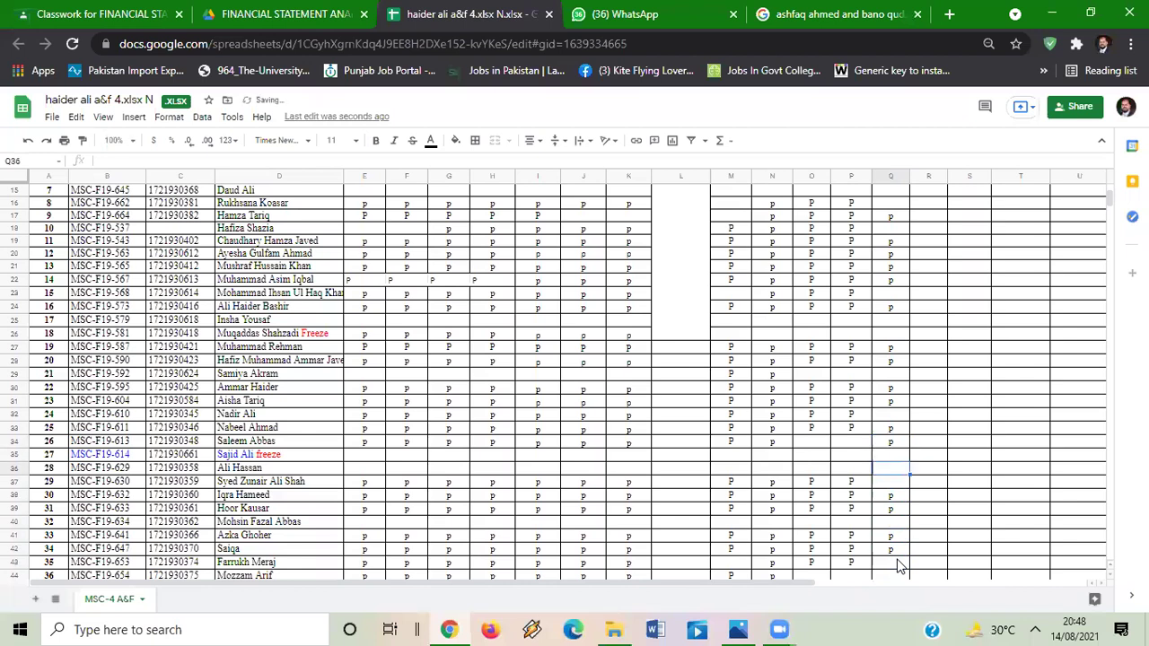
- Go back to the skipped student in row 18 and enter p for 14-Aug in cell Q18
key(Up)
key(Up)
key(Up)
key(Up)
key(Up)
key(Up)
key(Up)
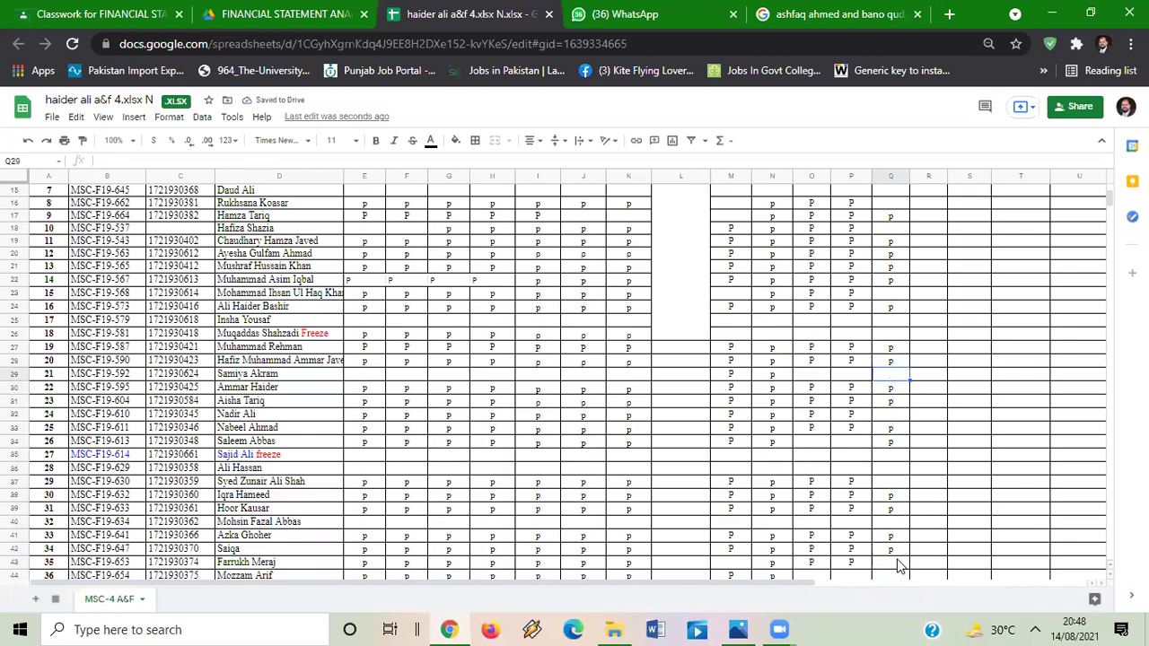
key(Up)
key(Up)
key(Up)
key(Up)
key(Up)
key(Up)
key(Up)
key(Up)
key(Up)
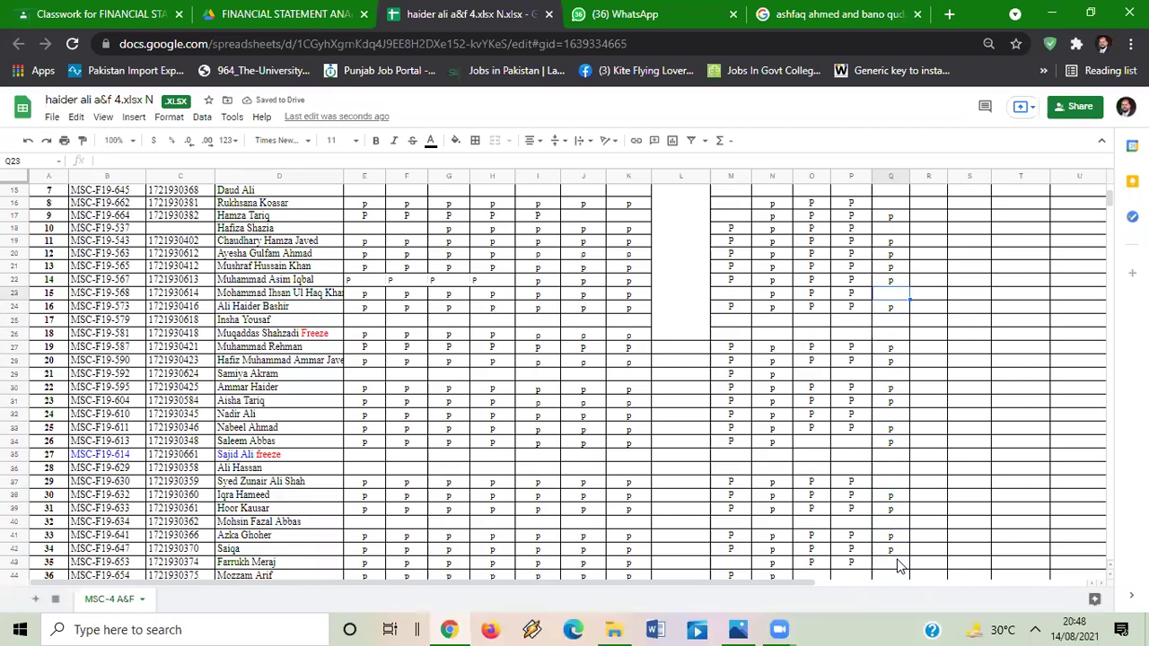
text(p)
key(Return)
- Go down the 14-Aug column and mark the students in rows 43 to 45 present with p in Q43, Q44 and Q45
key(Down)
key(Down)
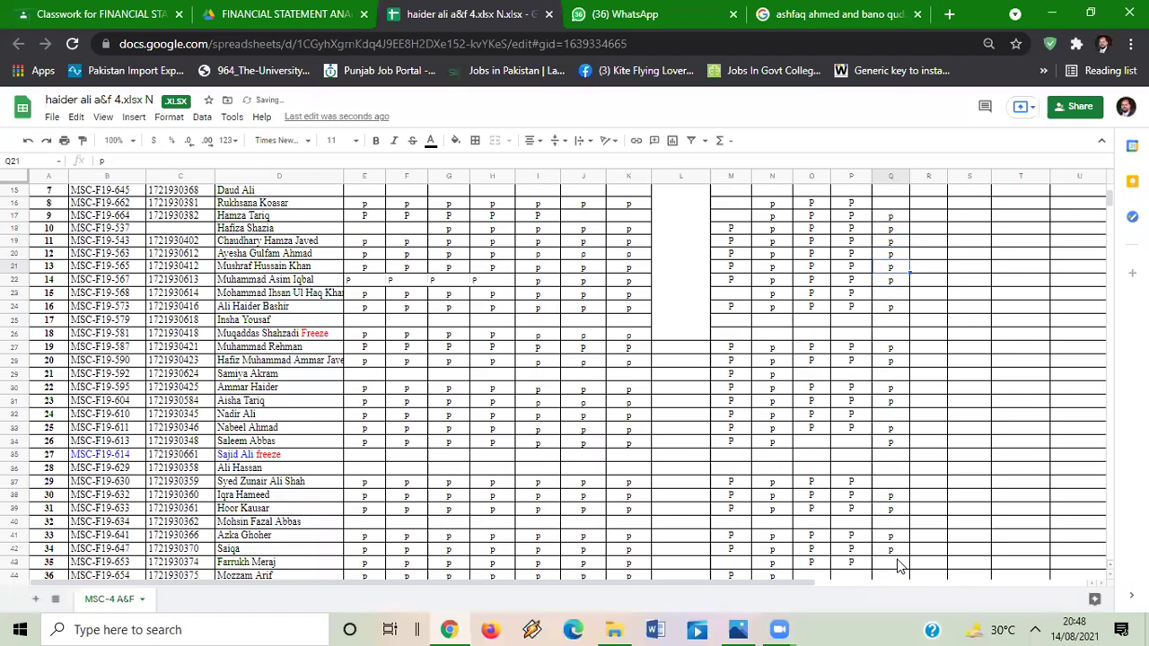
key(Down)
key(Down)
key(Down)
key(Down)
key(Down)
key(Down)
key(Down)
key(Down)
key(Down)
key(Down)
key(Down)
key(Down)
key(Down)
key(Down)
key(Down)
key(Down)
key(Down)
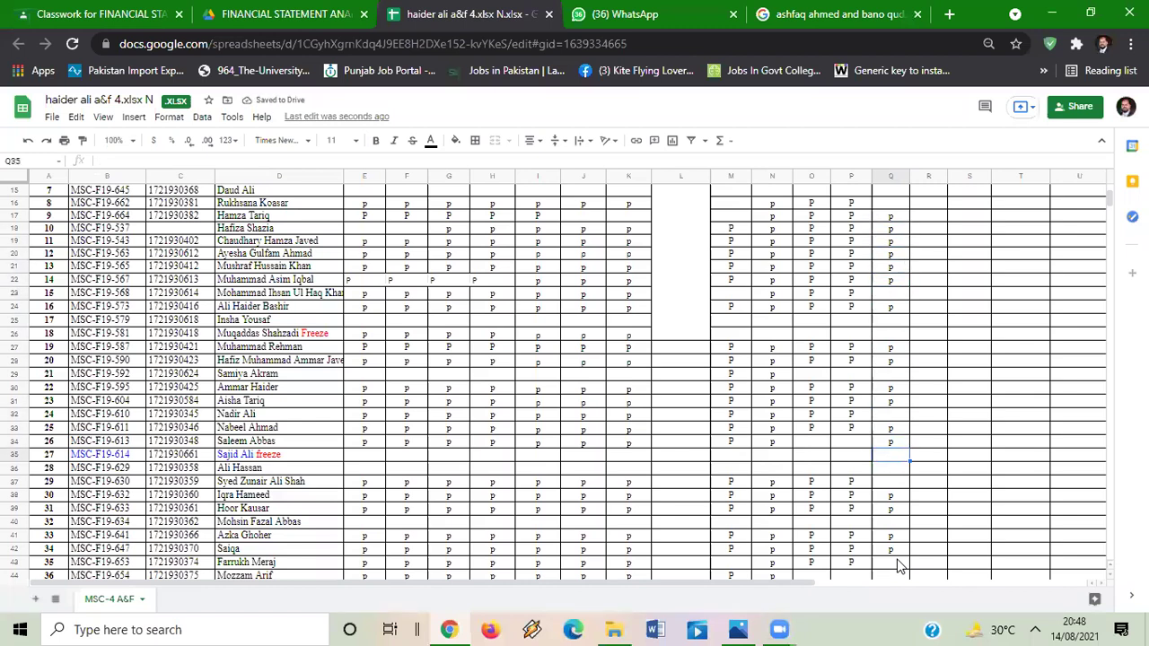
key(Down)
key(Down)
key(Down)
key(Down)
key(Down)
key(Down)
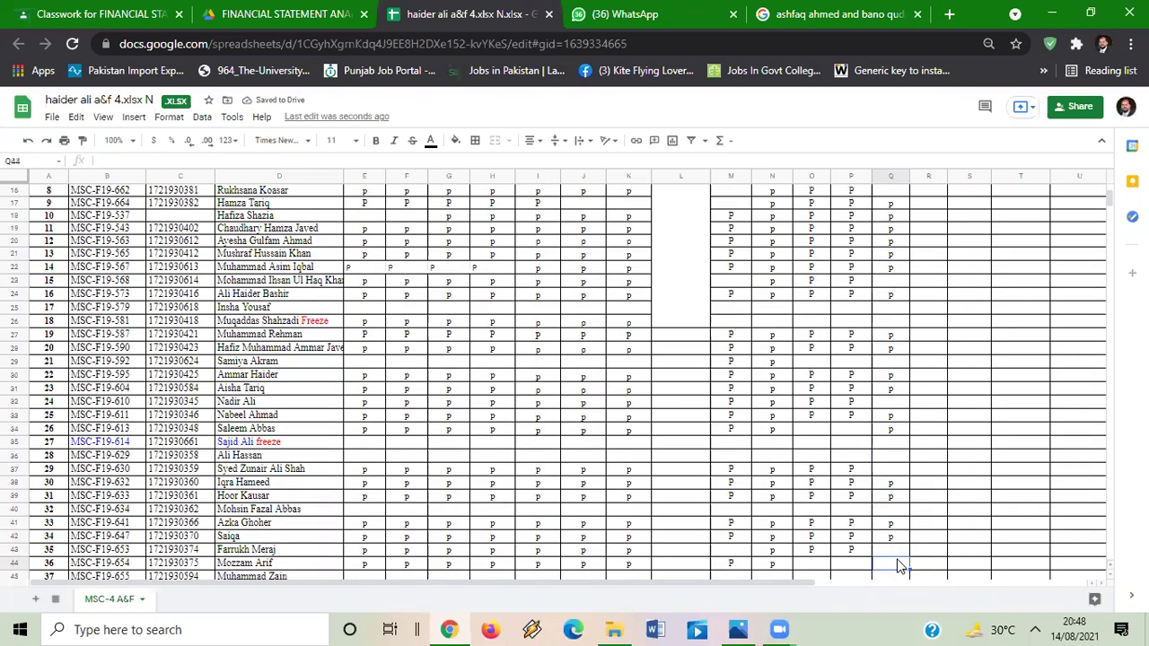
key(Down)
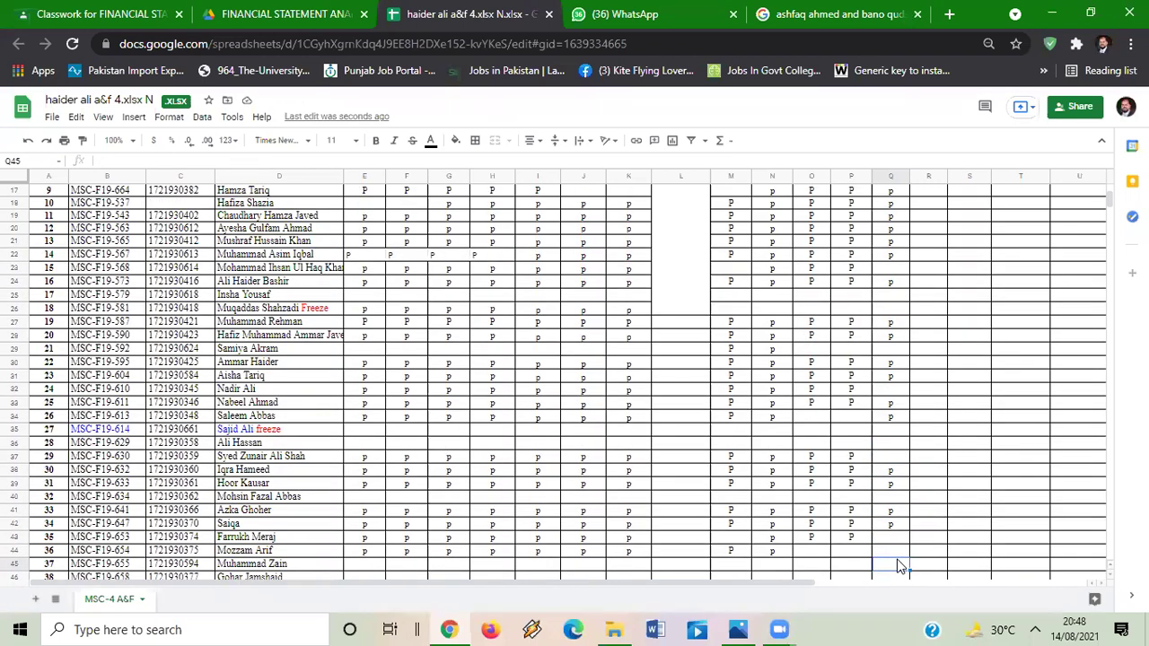
key(Up)
key(Up)
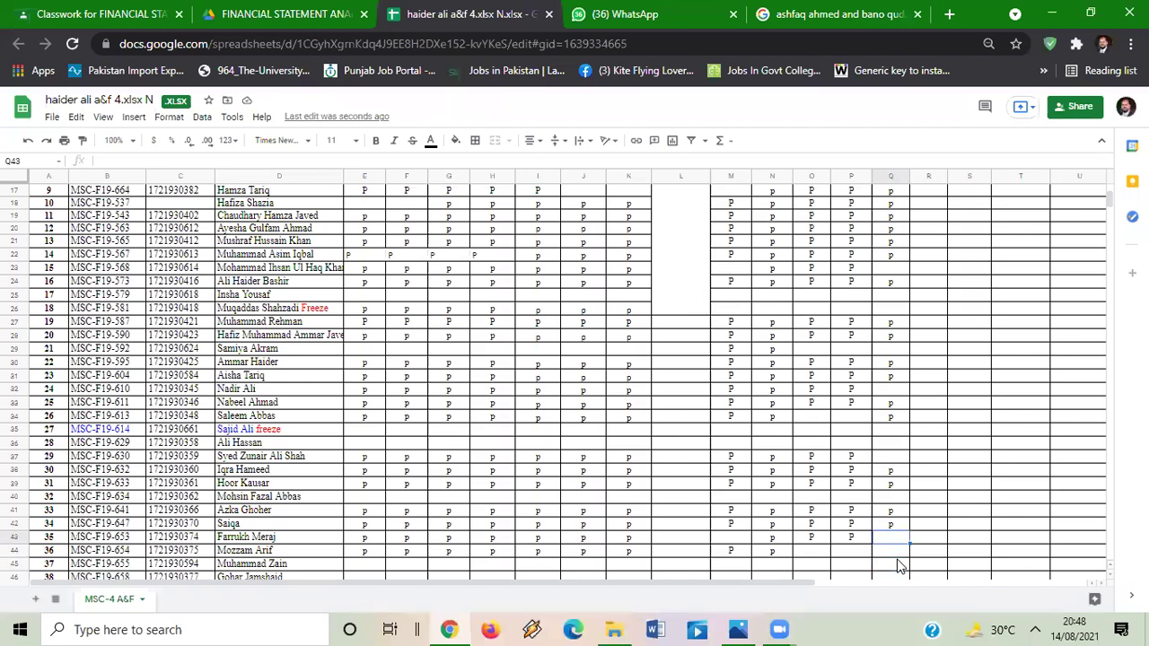
key(Down)
key(Down)
key(Up)
key(Up)
text(p)
key(Return)
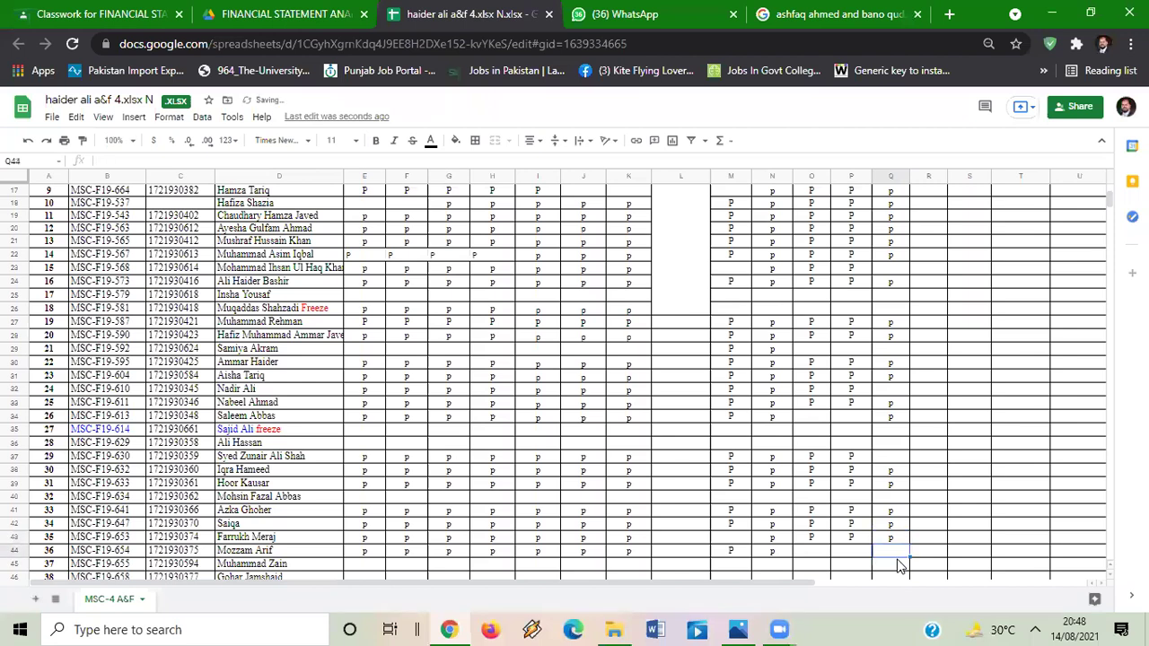
text(p)
key(Return)
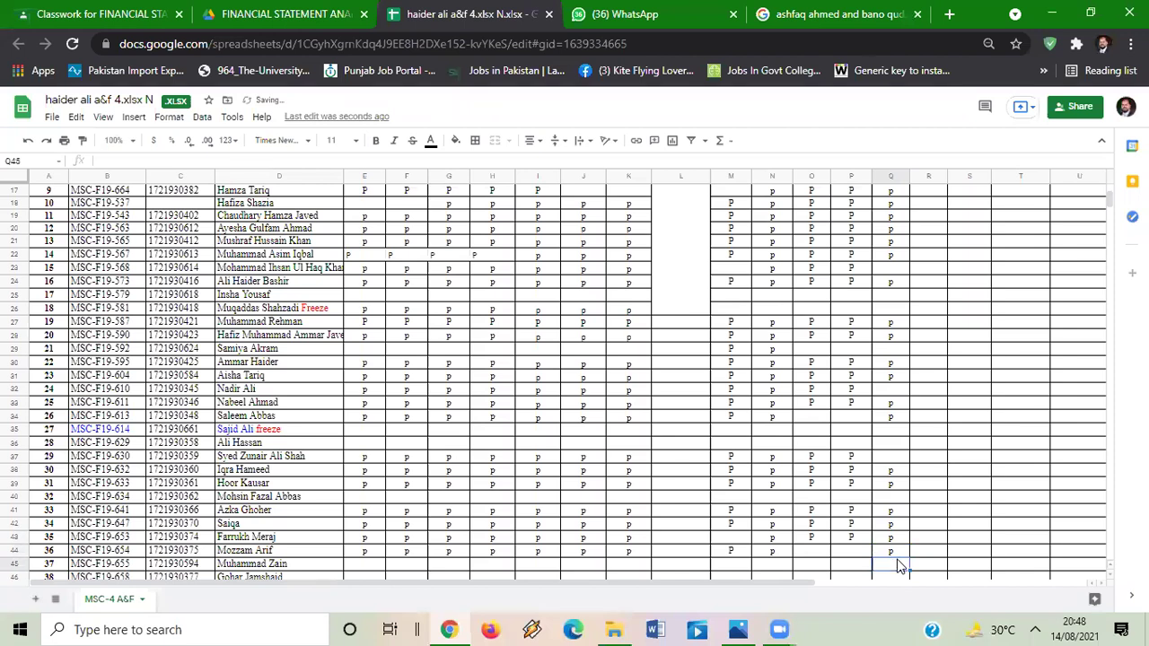
scroll(898, 566, down, 1)
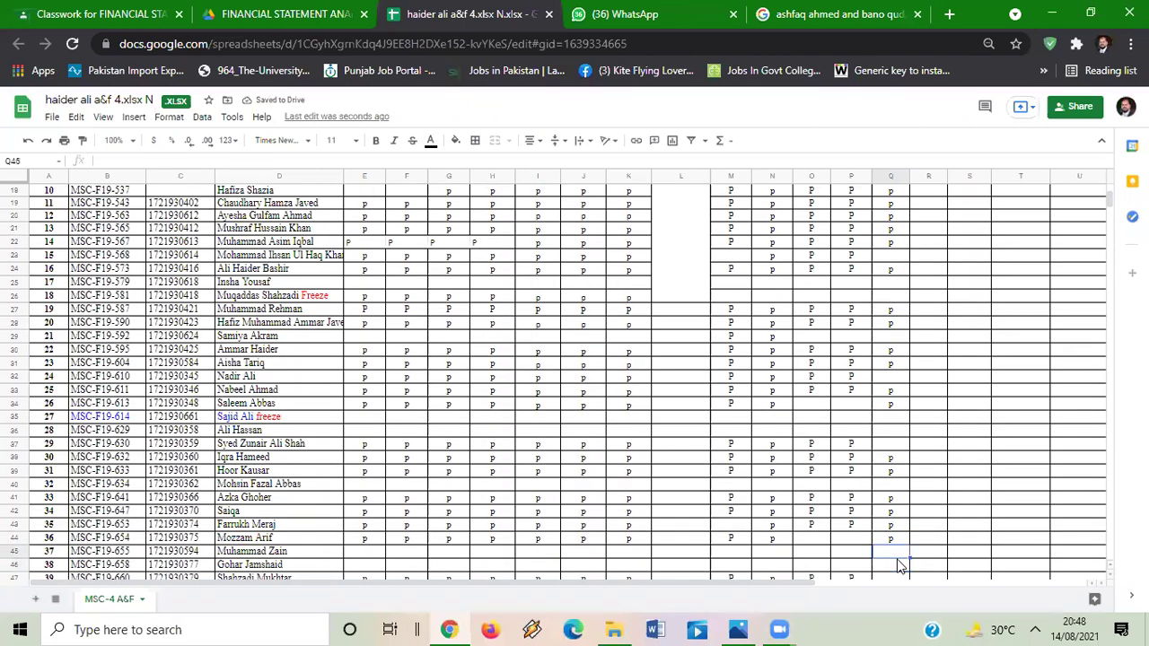
text(p)
key(Return)
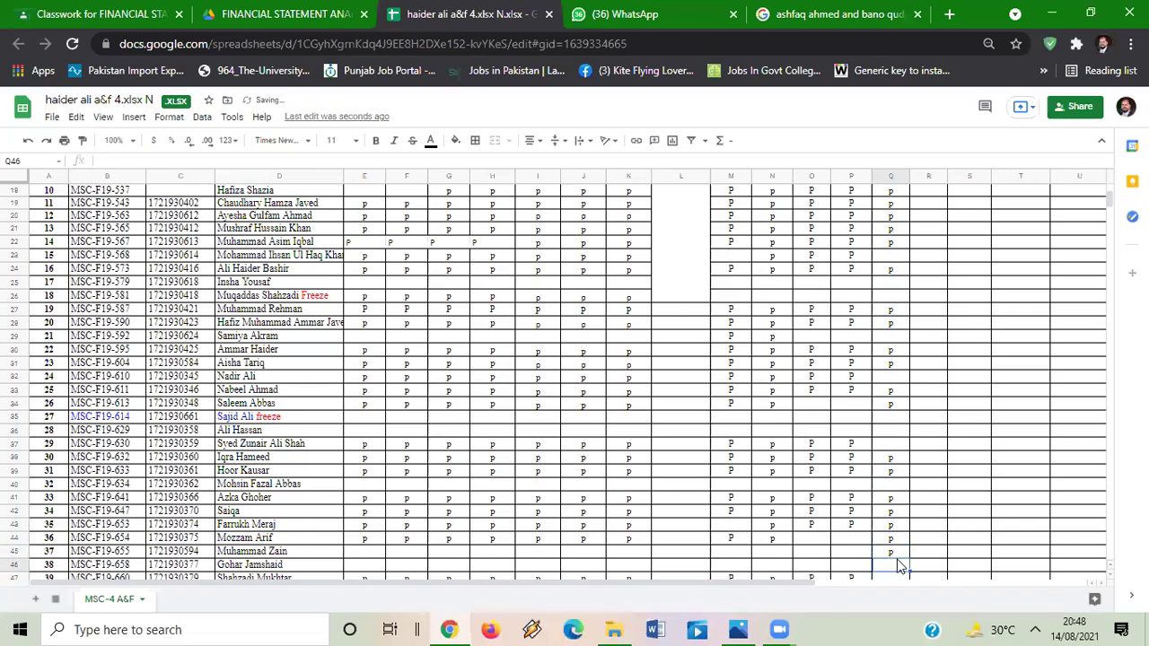
- Skip row 46 and mark the students in rows 47 and 48 present for 14-Aug with p in Q47 and Q48
key(Down)
key(Down)
key(Down)
key(Down)
key(Down)
key(Up)
key(Up)
key(Up)
key(Up)
key(Up)
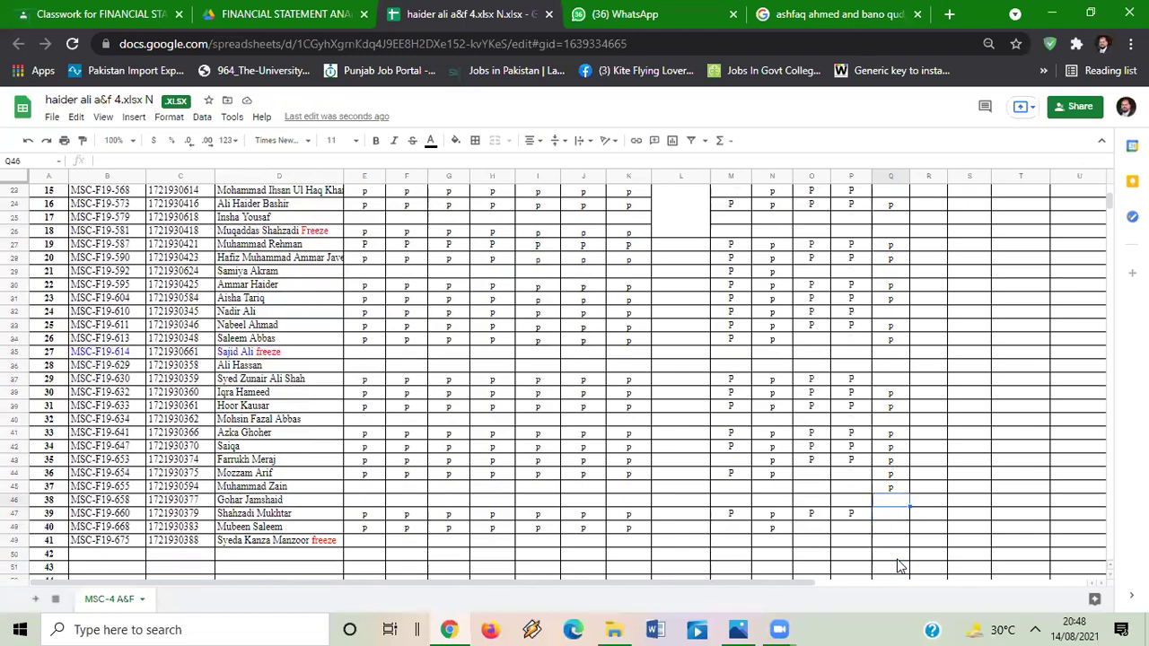
key(Down)
text(p)
key(Return)
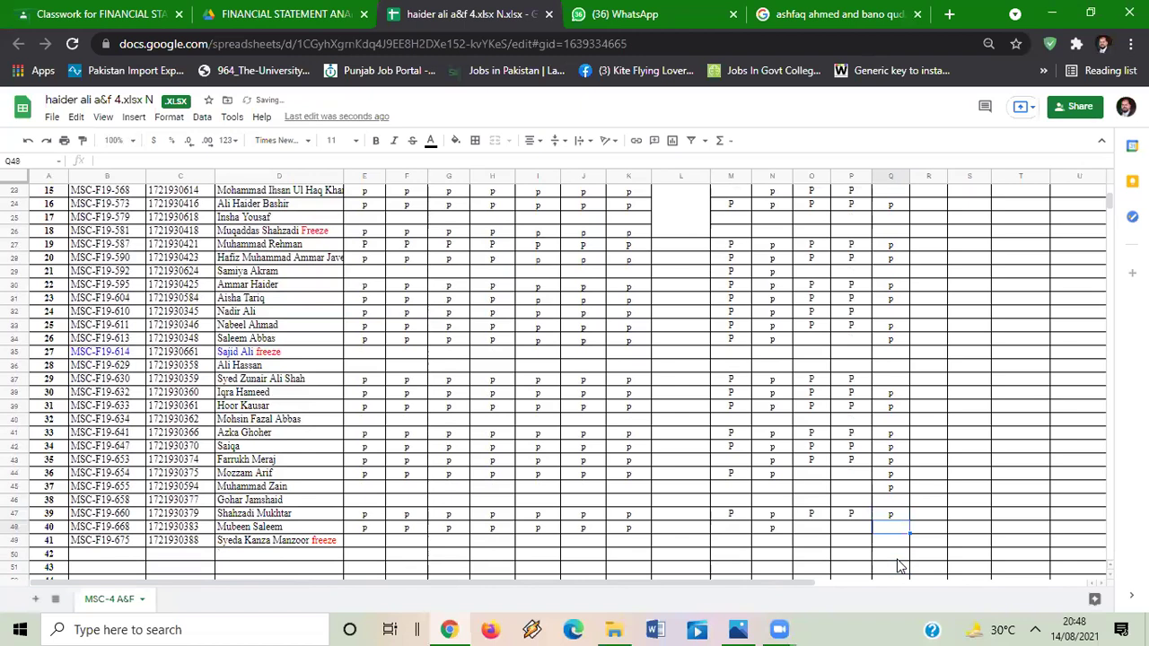
text(p)
key(Return)
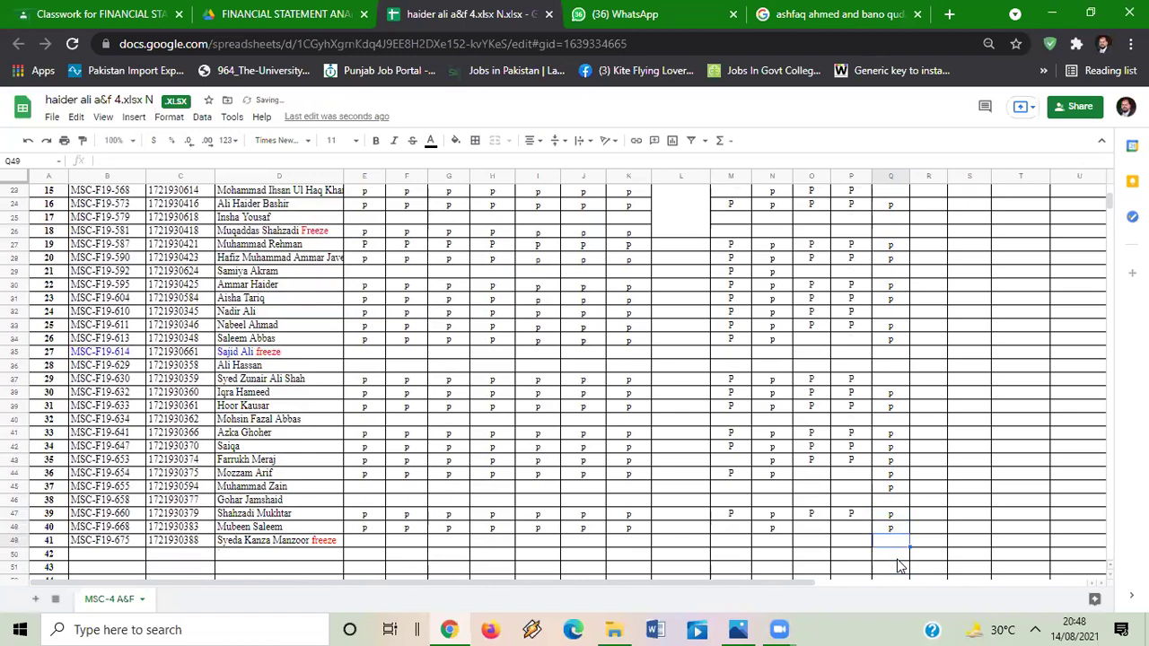
key(Down)
key(Down)
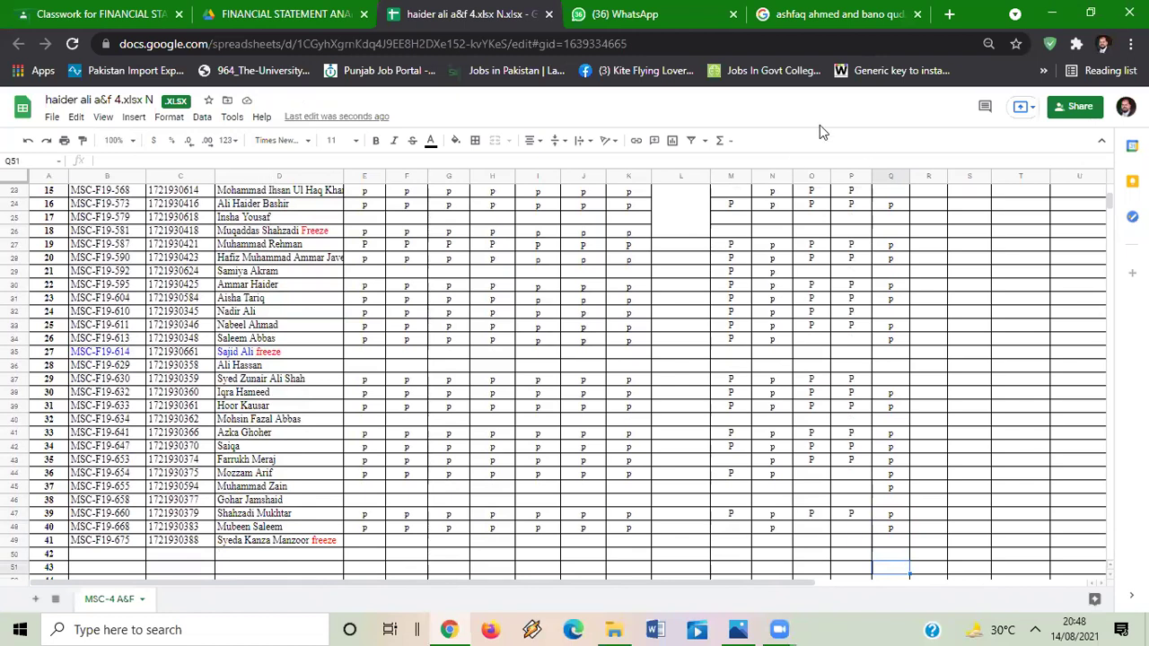
click(994, 239)
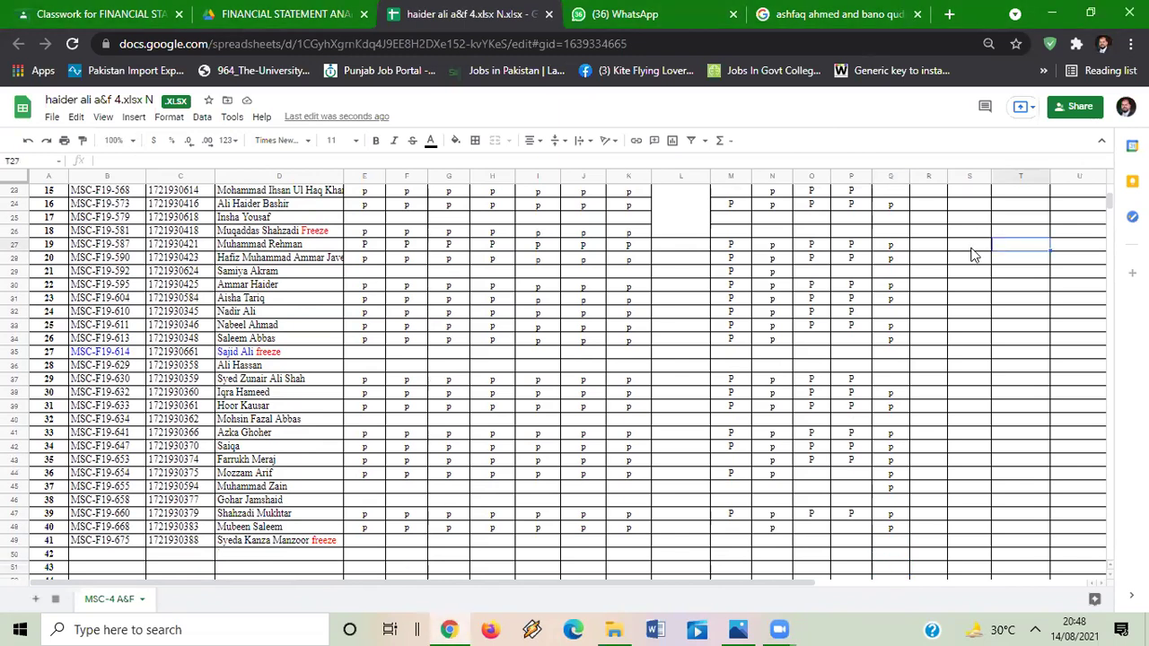
- Close the A&F 4 attendance sheet and the course's Drive folder, and minimise the browser window
click(549, 14)
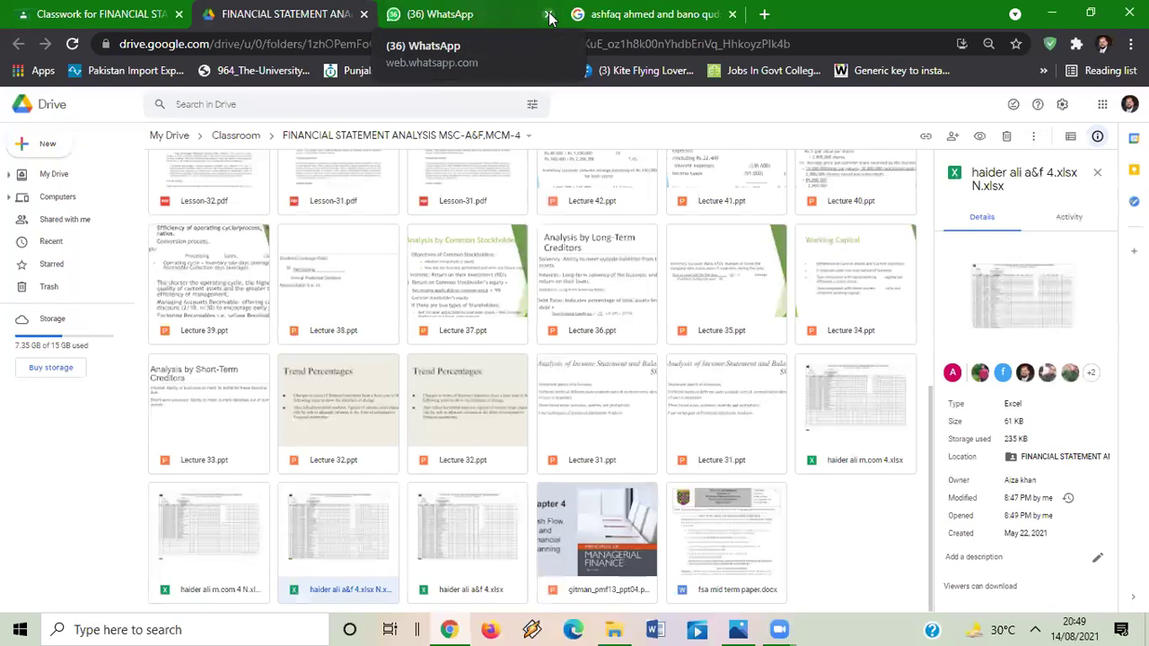
click(363, 14)
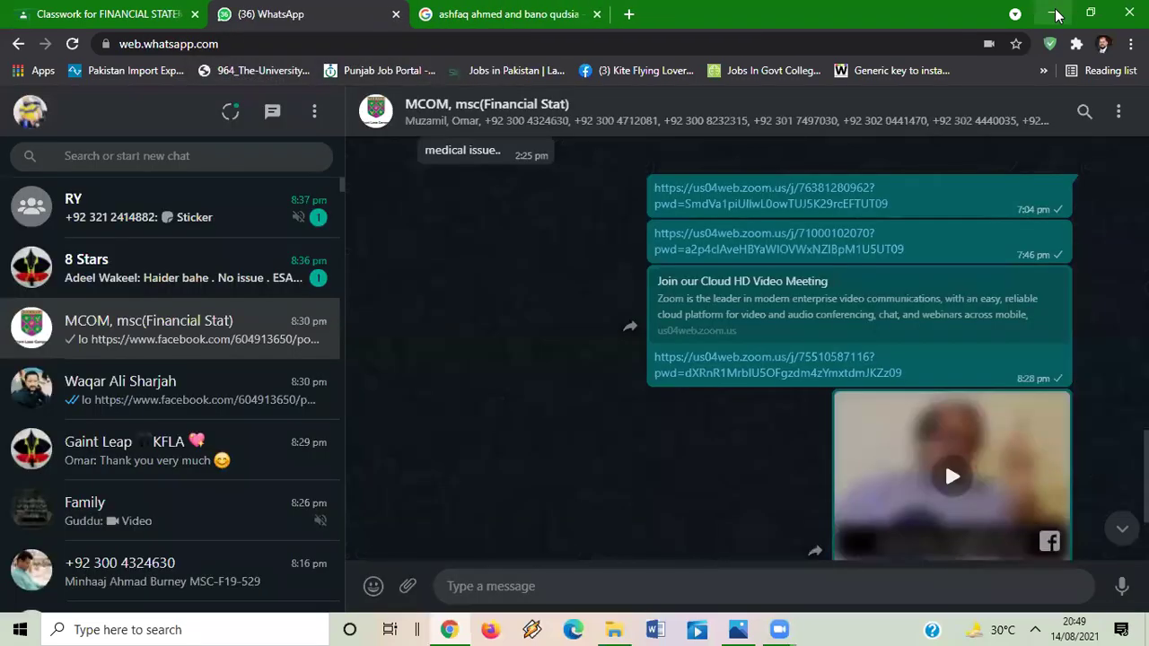
click(1052, 12)
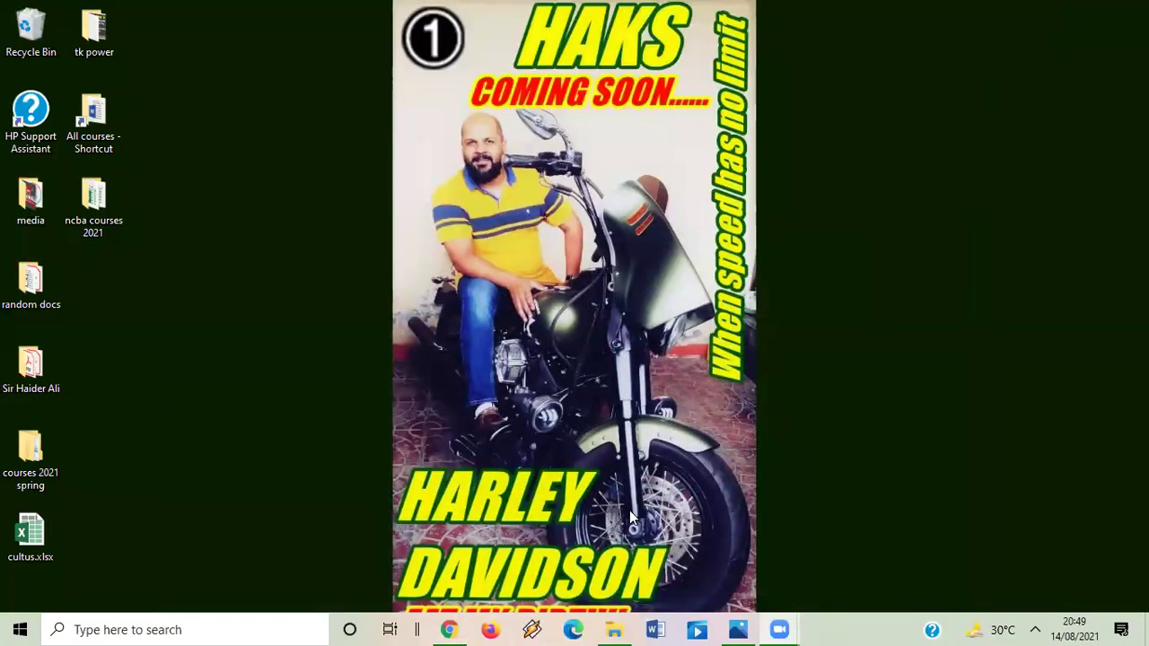